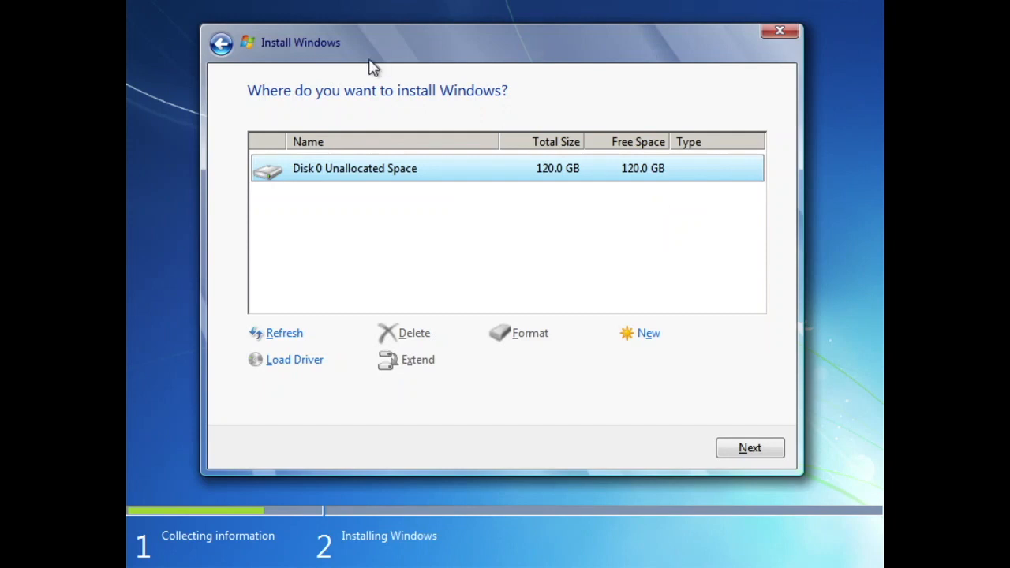
Create a 30820 MB partition in Disk 0's unallocated space, accepting the additional system partition, and format the new primary partition
click(642, 334)
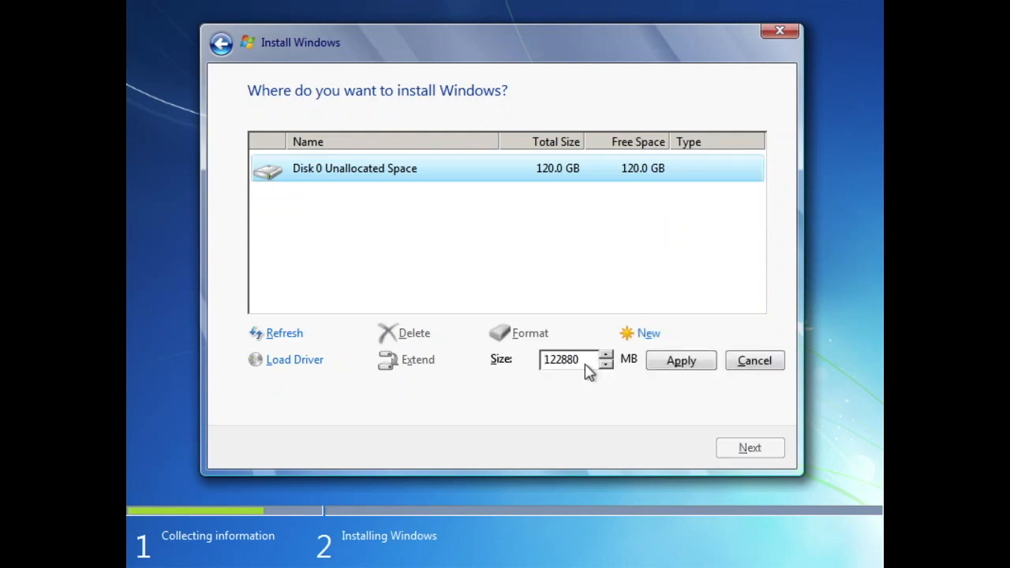
drag(582, 365, 491, 419)
text(30820)
click(681, 360)
click(635, 364)
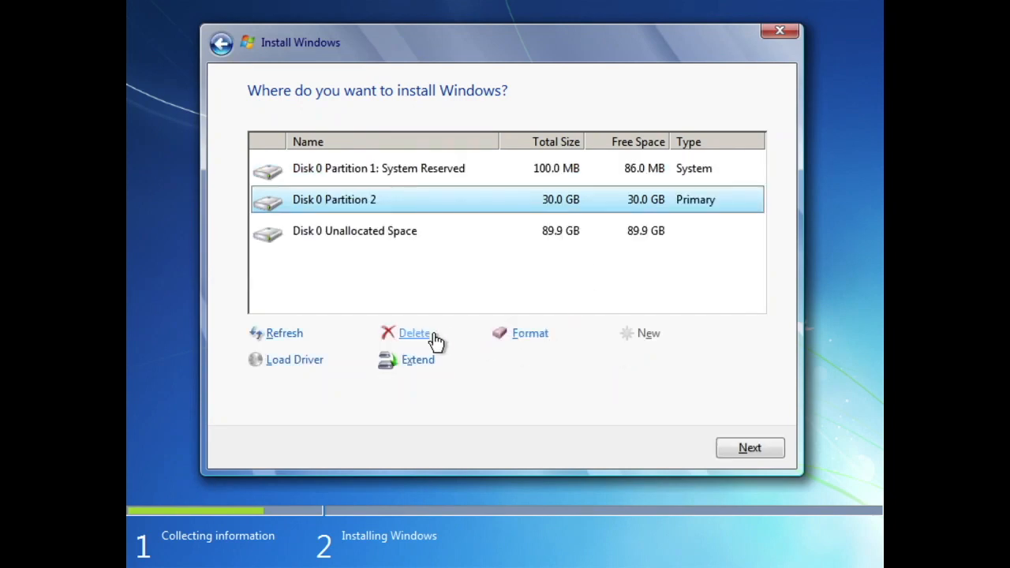
click(517, 335)
click(645, 366)
Create a 30720 MB partition in the remaining unallocated space of Disk 0 and format it
click(582, 236)
click(643, 334)
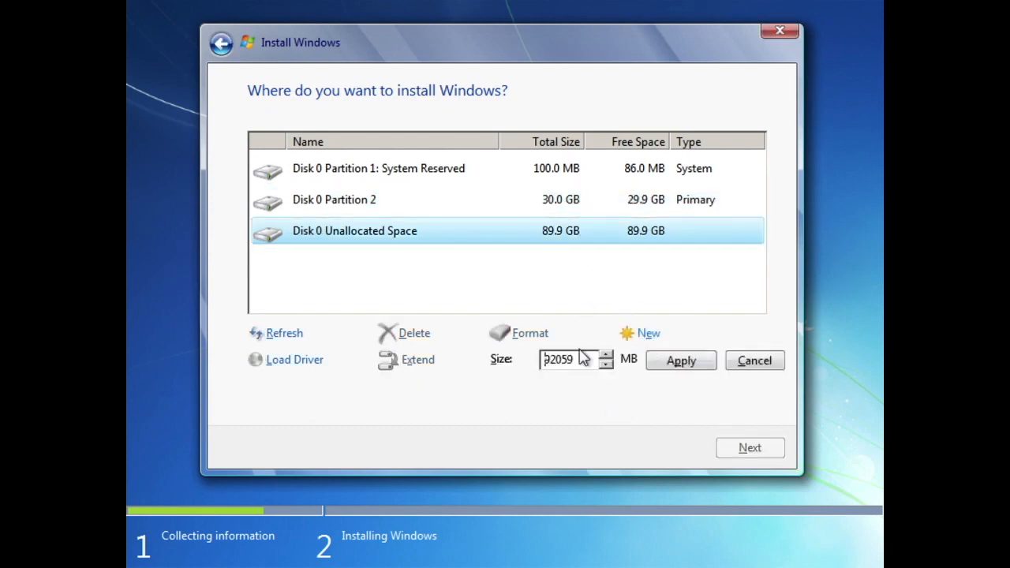
drag(584, 363, 470, 359)
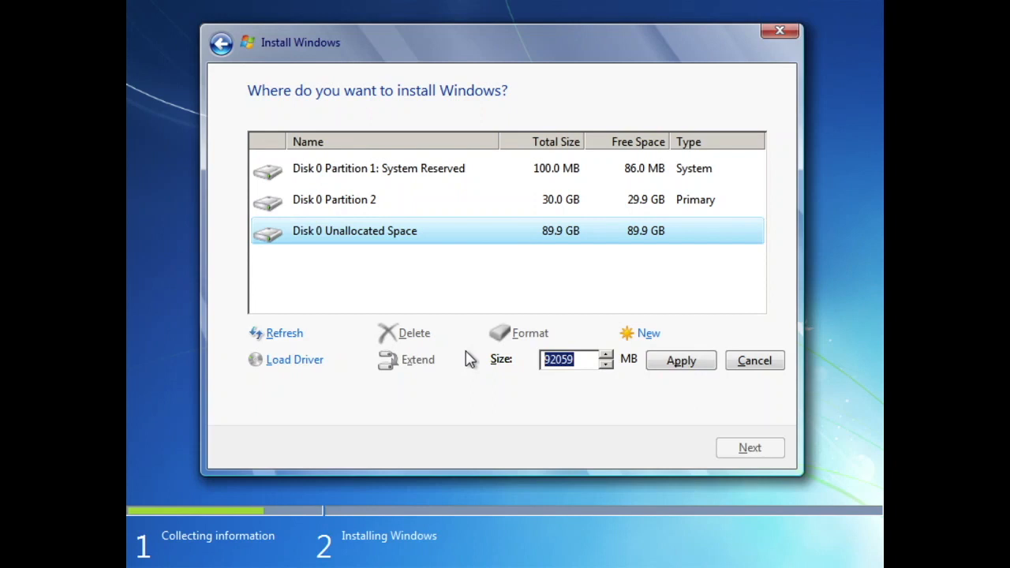
text(30720)
click(669, 362)
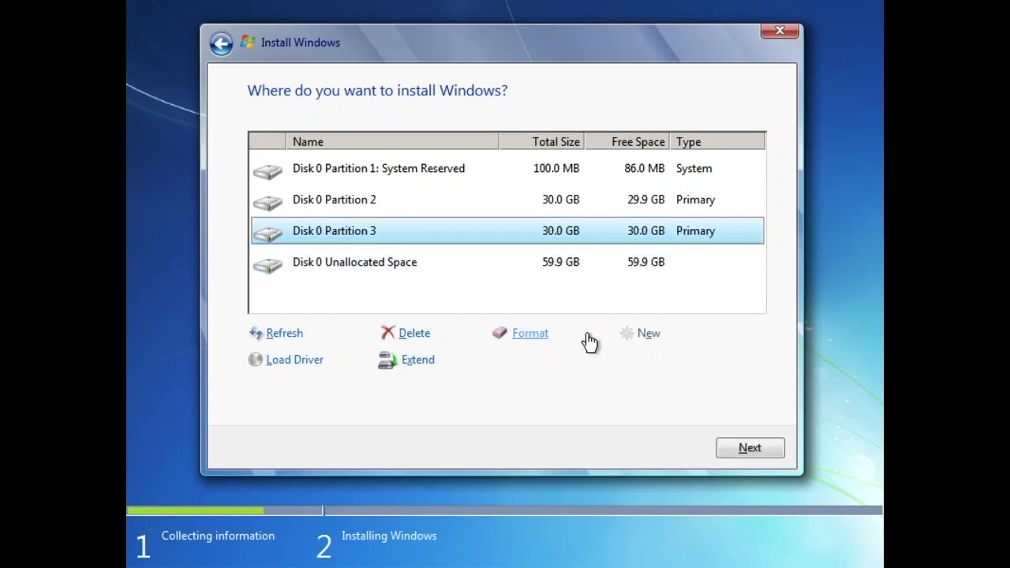
click(539, 334)
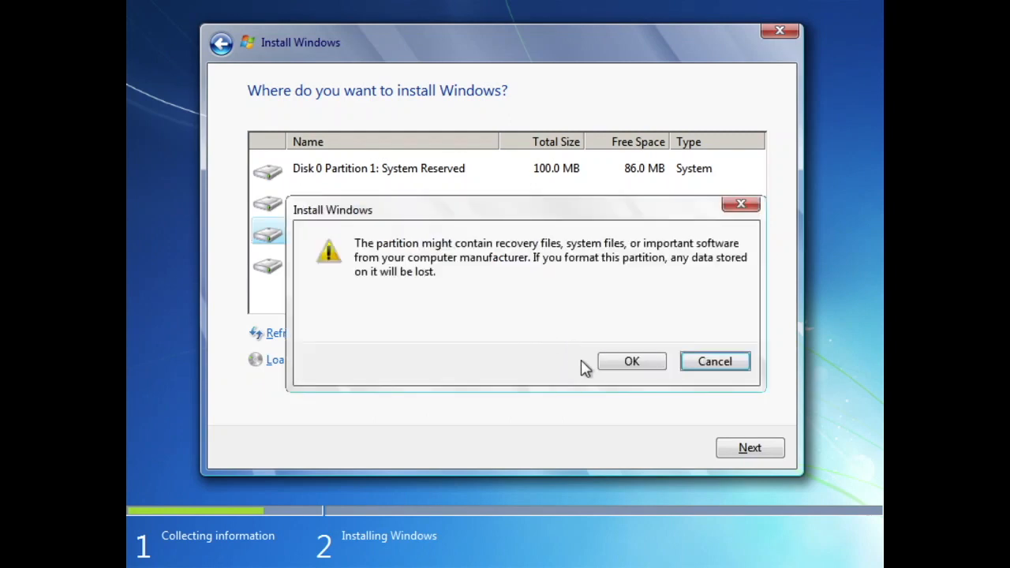
click(617, 364)
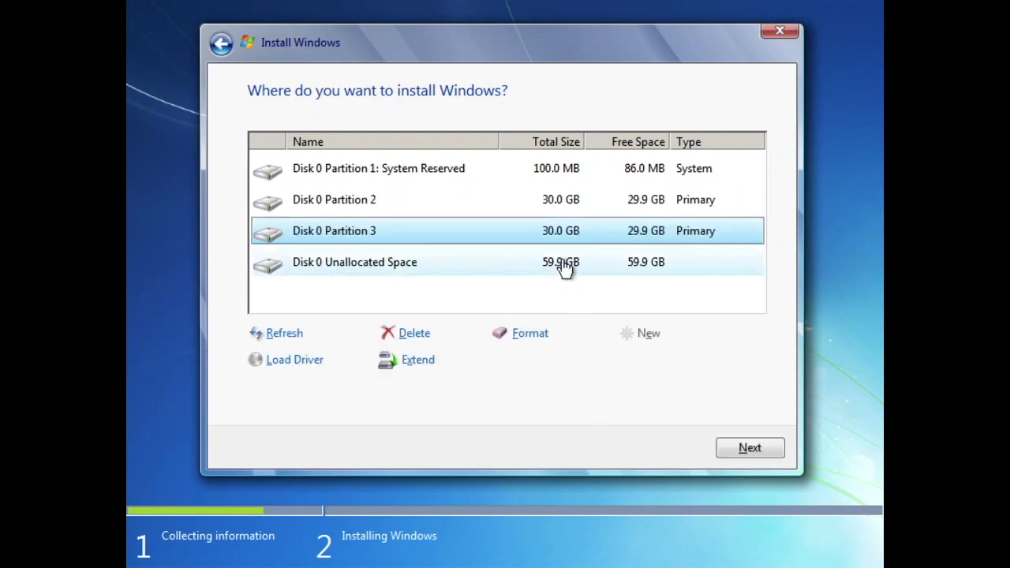
Choose Disk 0 Partition 2 as the installation target and start installing Windows
click(561, 209)
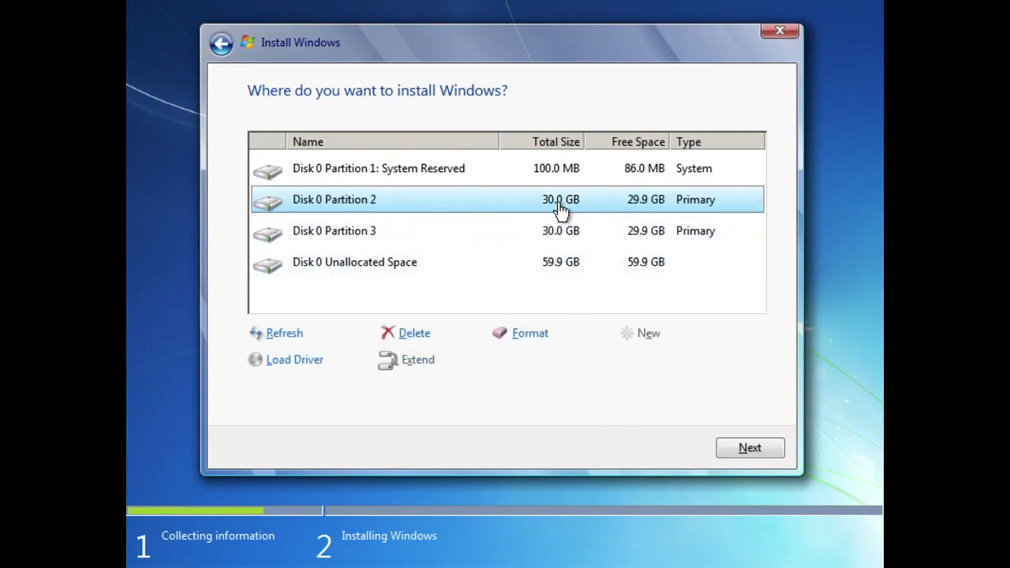
click(749, 455)
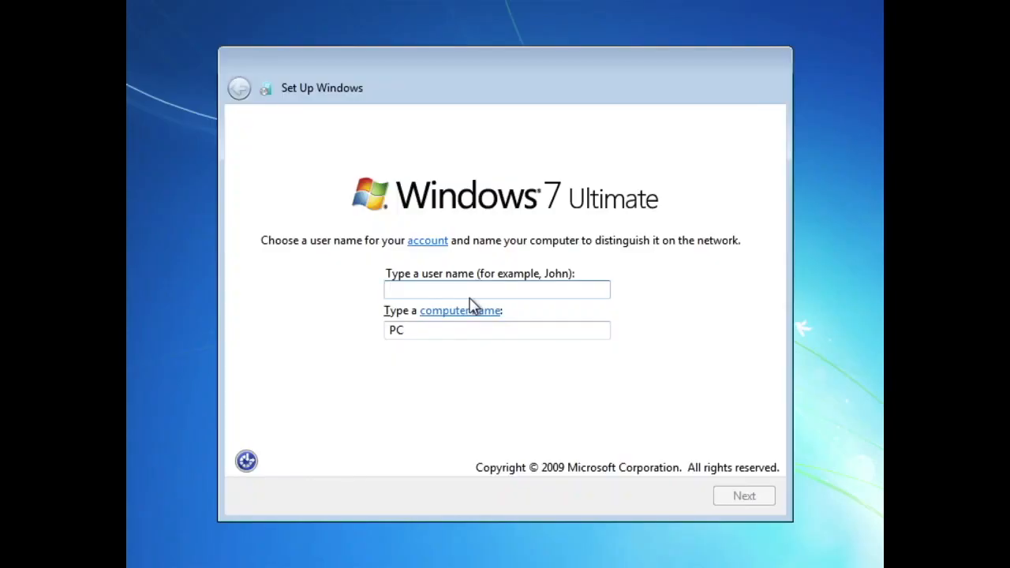
Set the user name to Tutorial and continue without setting an account password
text(Tut)
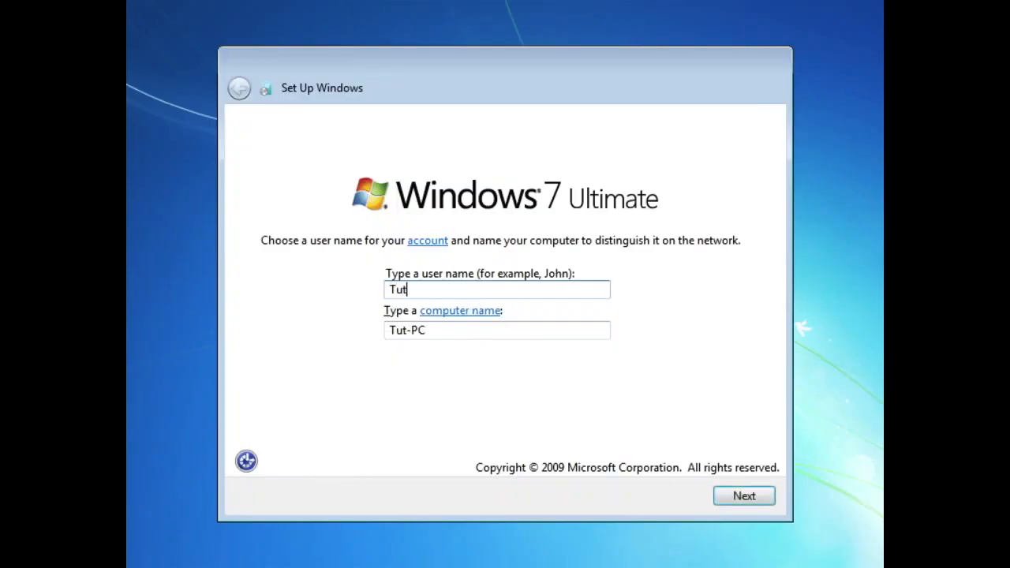
text(orial)
click(738, 503)
click(758, 503)
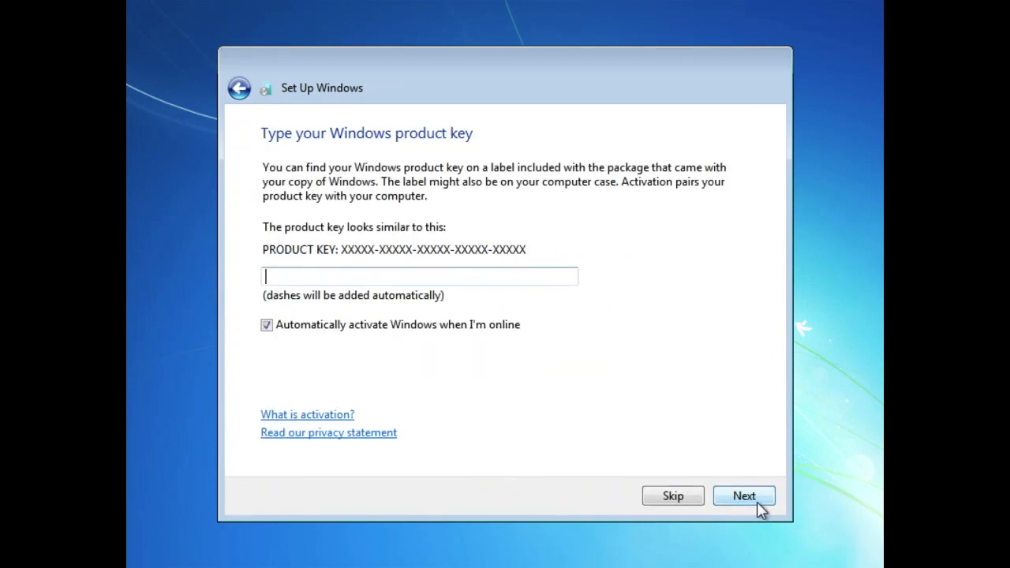
Skip entering the product key and choose how Windows handles updates
click(673, 500)
click(456, 315)
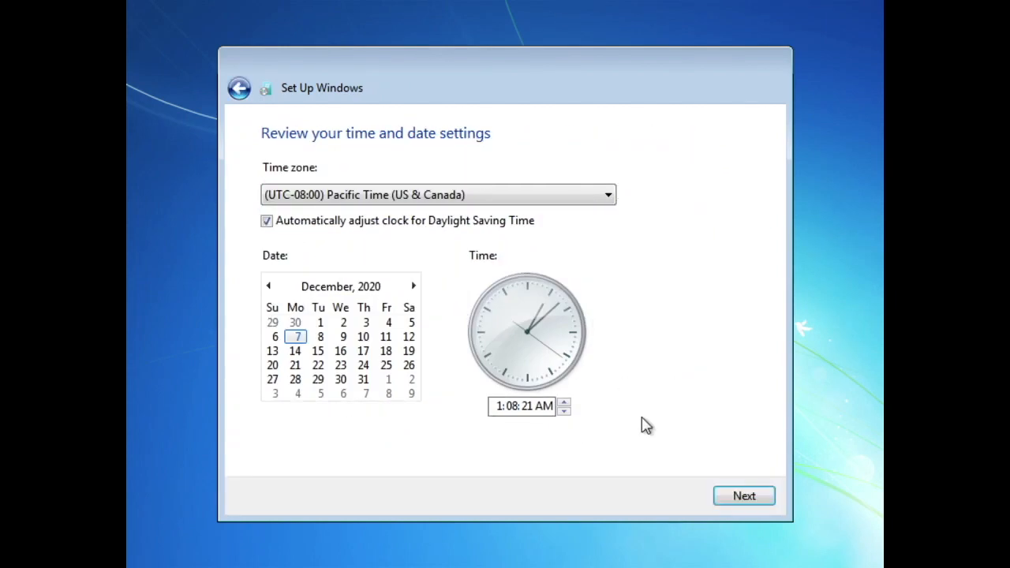
Set the time zone to (UTC+01:00) Belgrade, Bratislava, Budapest, Ljubljana, Prague and choose Public network as the computer's location
click(478, 194)
drag(612, 106, 611, 158)
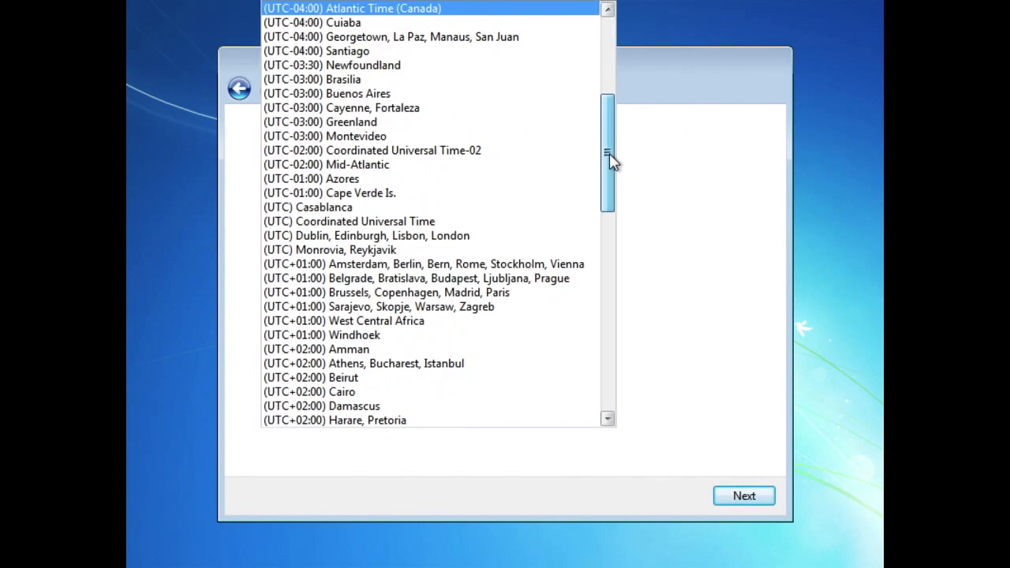
click(452, 279)
click(749, 499)
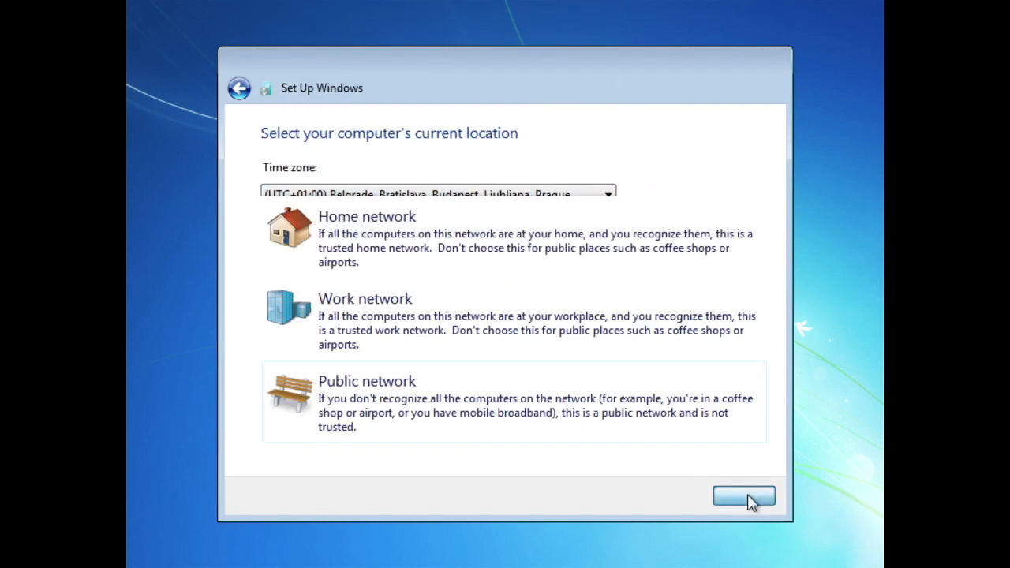
click(687, 440)
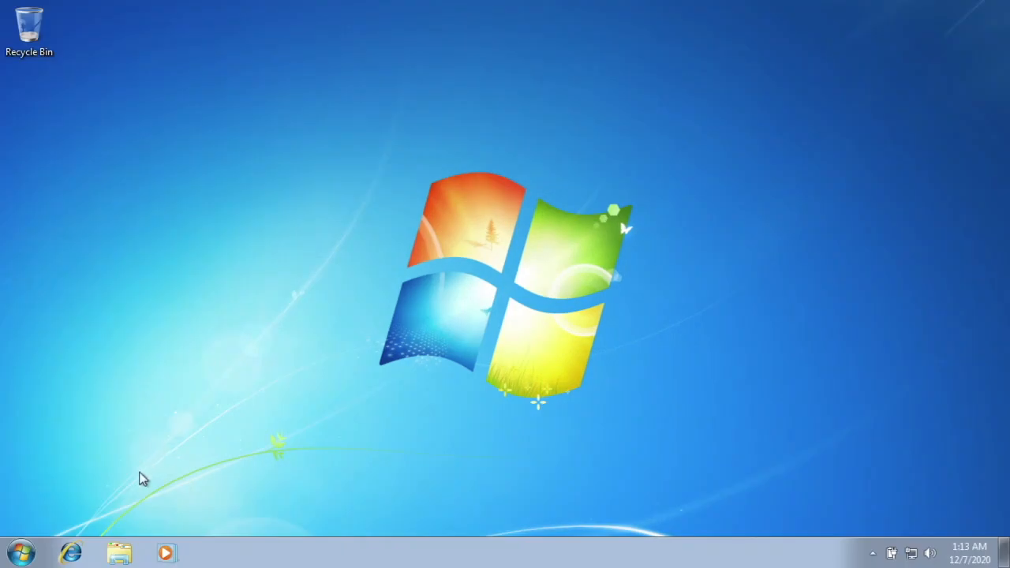
Open the desktop's personalization settings and apply the Windows Classic theme
right_click(269, 306)
click(345, 475)
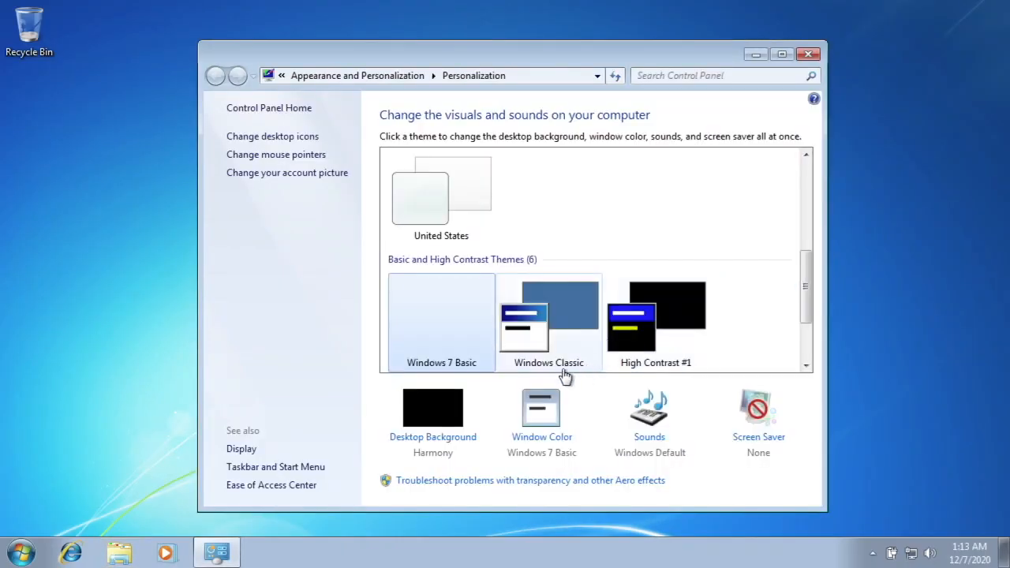
click(563, 369)
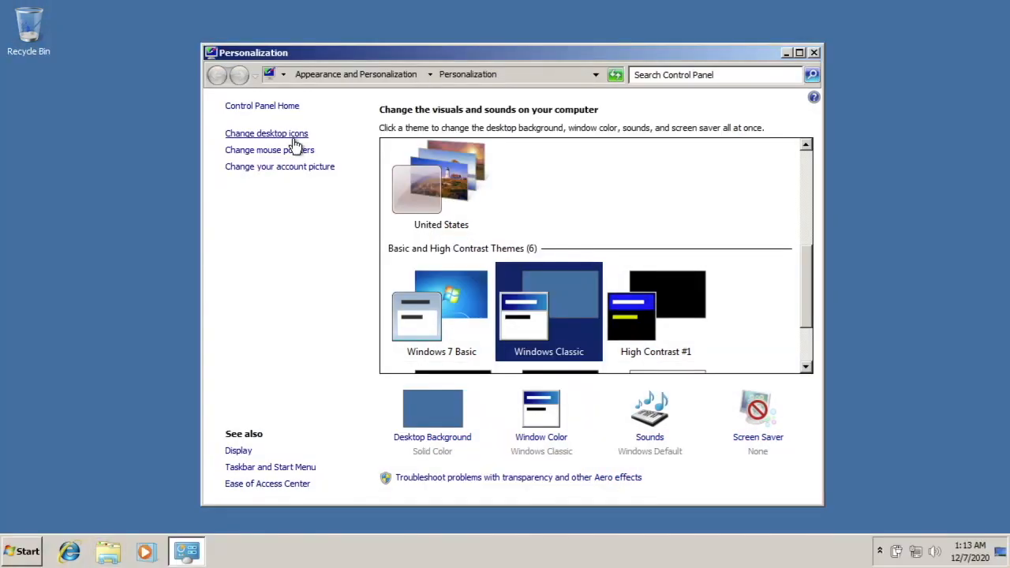
Add the Computer and User's Files desktop icons and disallow themes from changing desktop icons
click(294, 135)
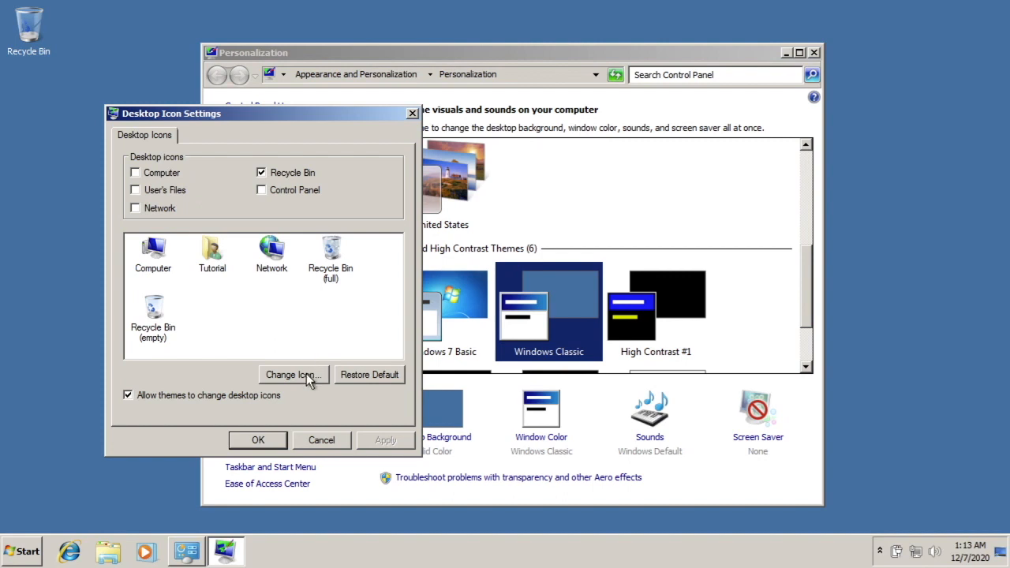
click(217, 396)
click(395, 448)
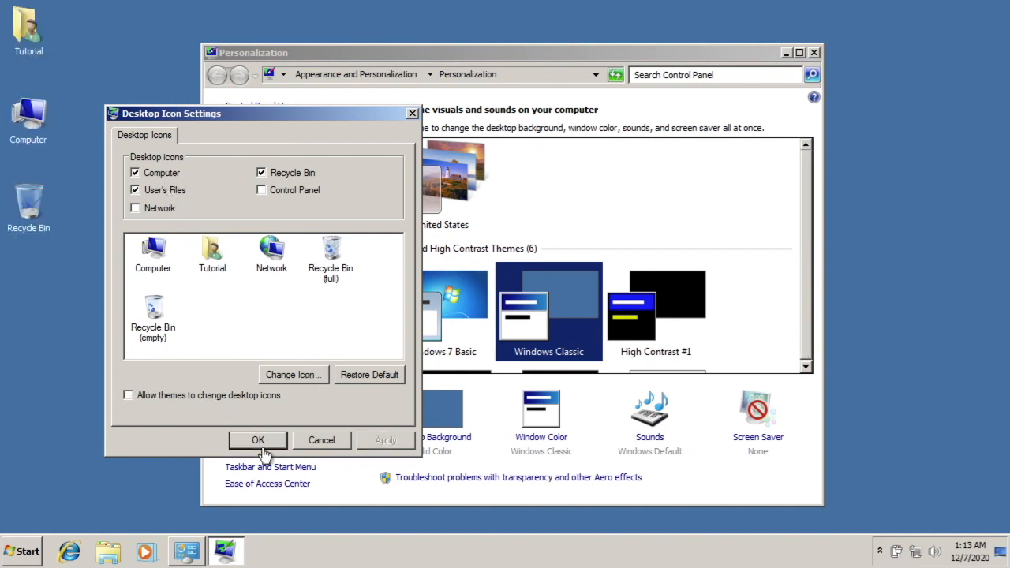
click(261, 442)
click(153, 446)
click(262, 437)
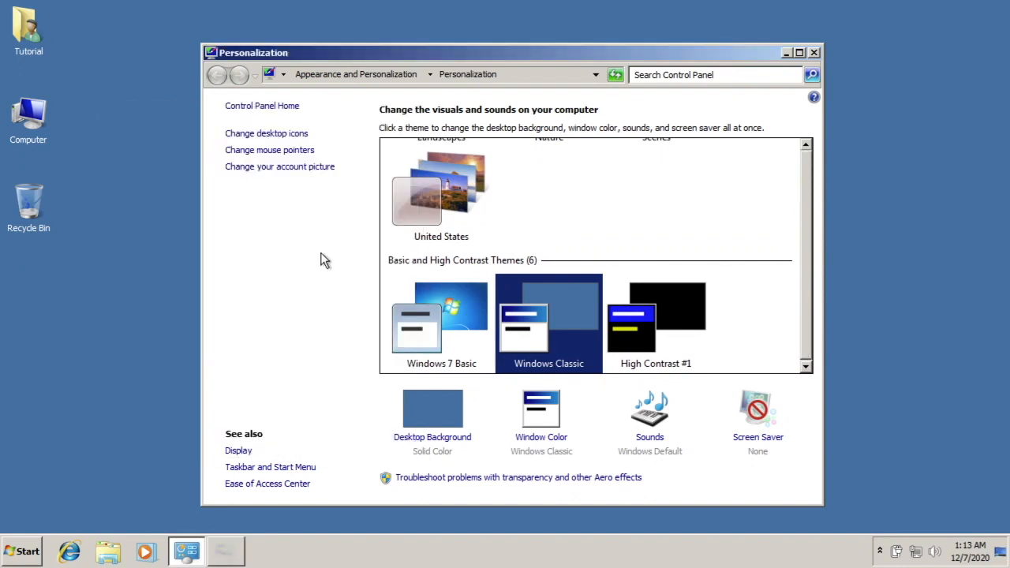
Change the mouse pointer scheme to Windows Aero (system scheme)
click(284, 155)
click(286, 197)
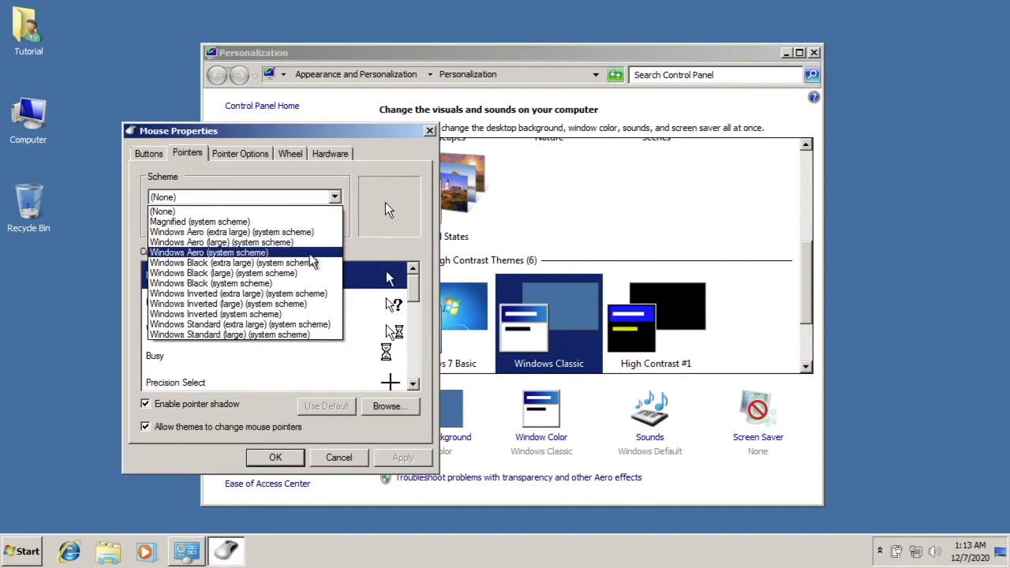
click(308, 253)
click(276, 457)
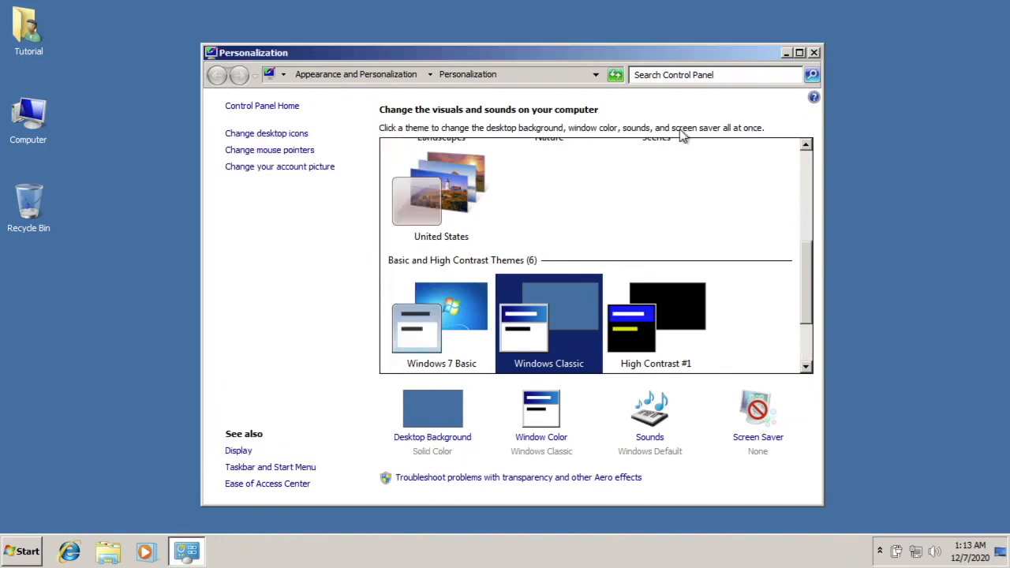
Go to the Control Panel home and display its items as large icons
click(297, 109)
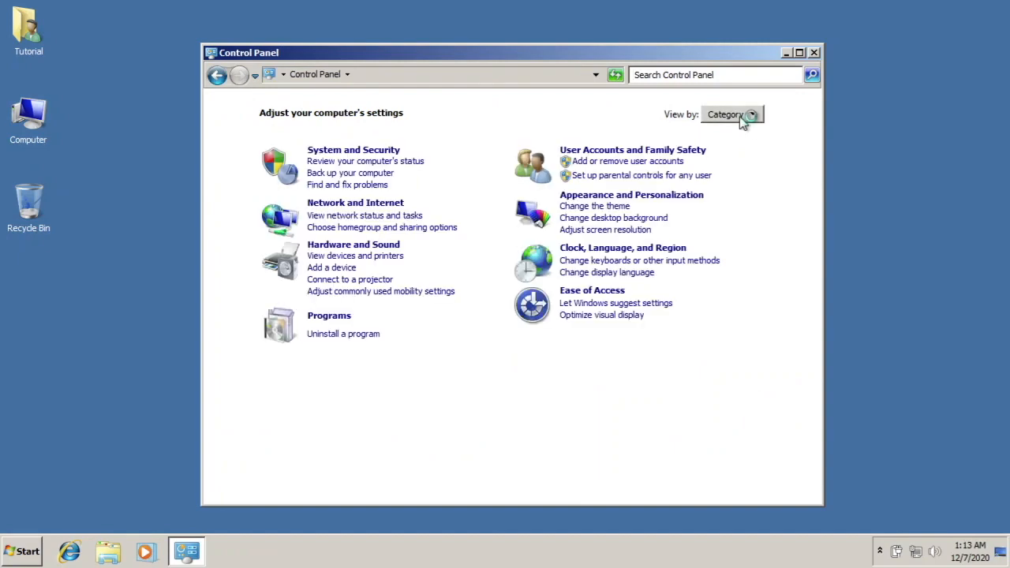
click(753, 115)
click(759, 152)
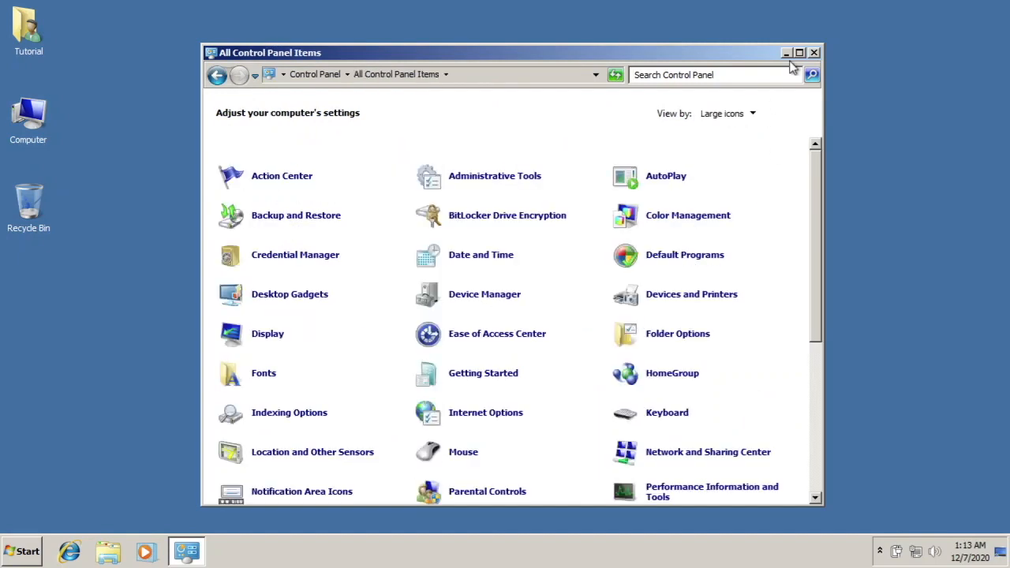
Turn off Windows Firewall for both the home or work and the public network locations
scroll(554, 384, down, 5)
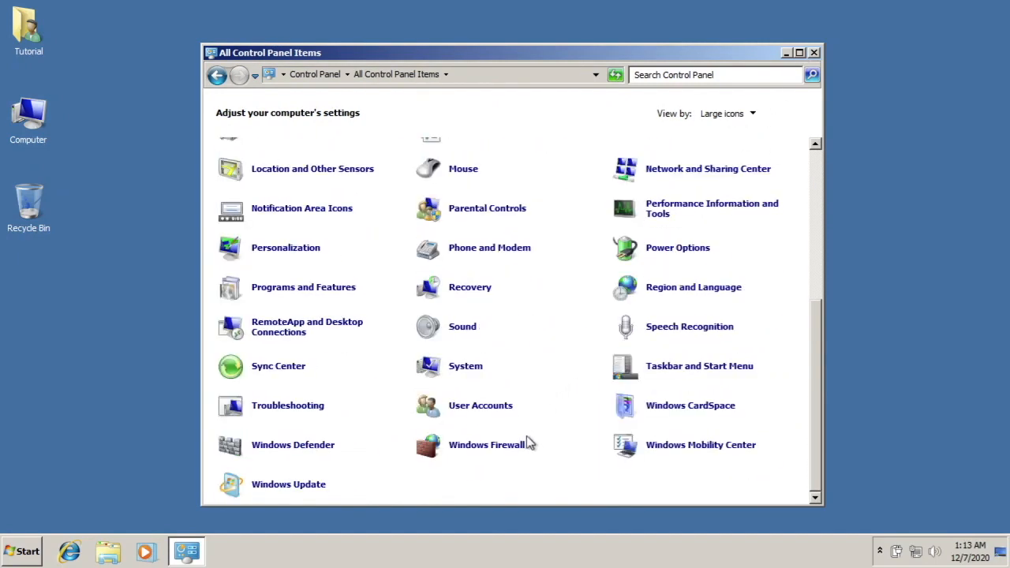
click(526, 444)
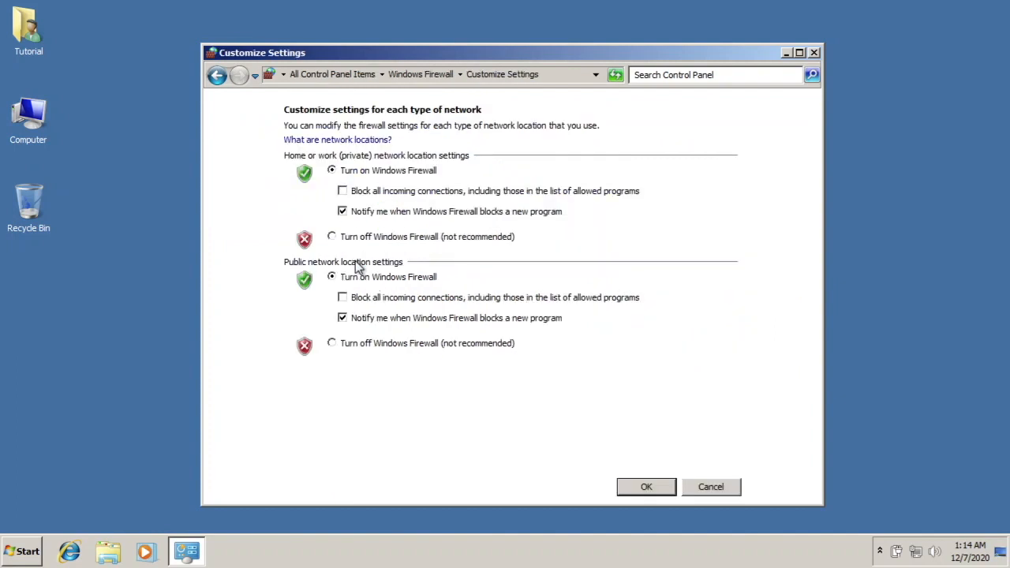
click(378, 237)
click(386, 342)
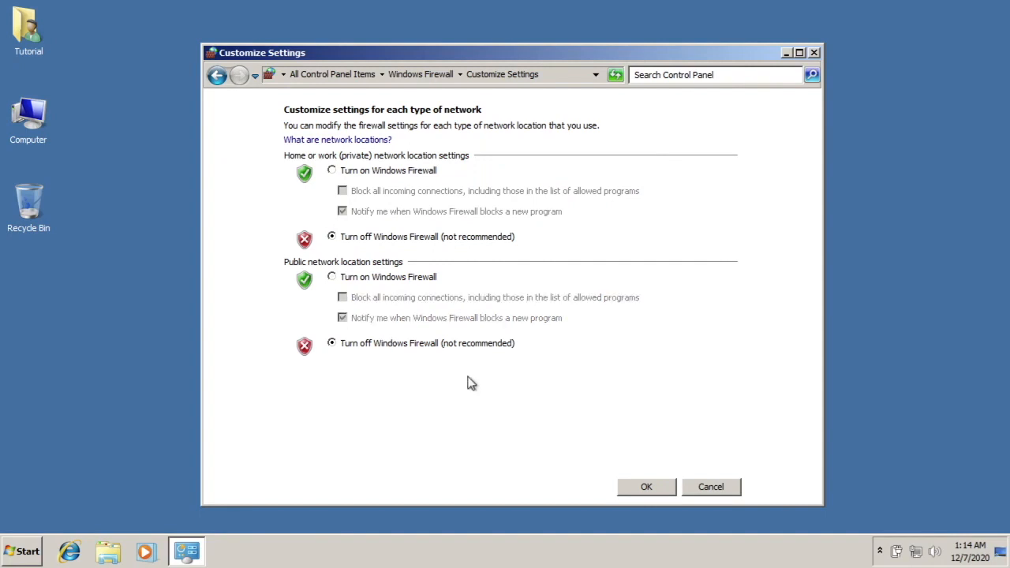
click(640, 485)
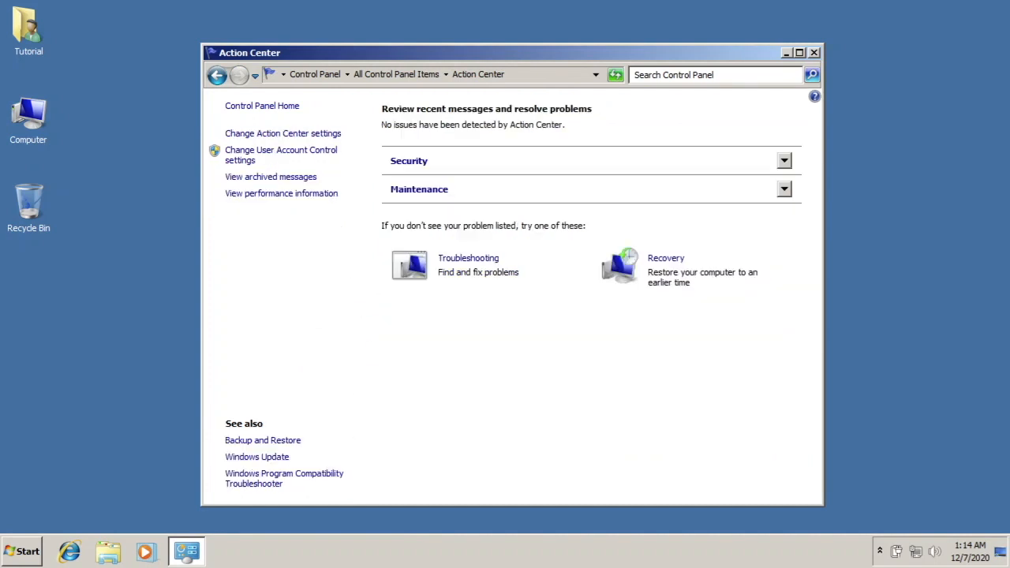
Turn off the Action Center messages for Check for updates, User Account Control and Windows Troubleshooting
click(273, 137)
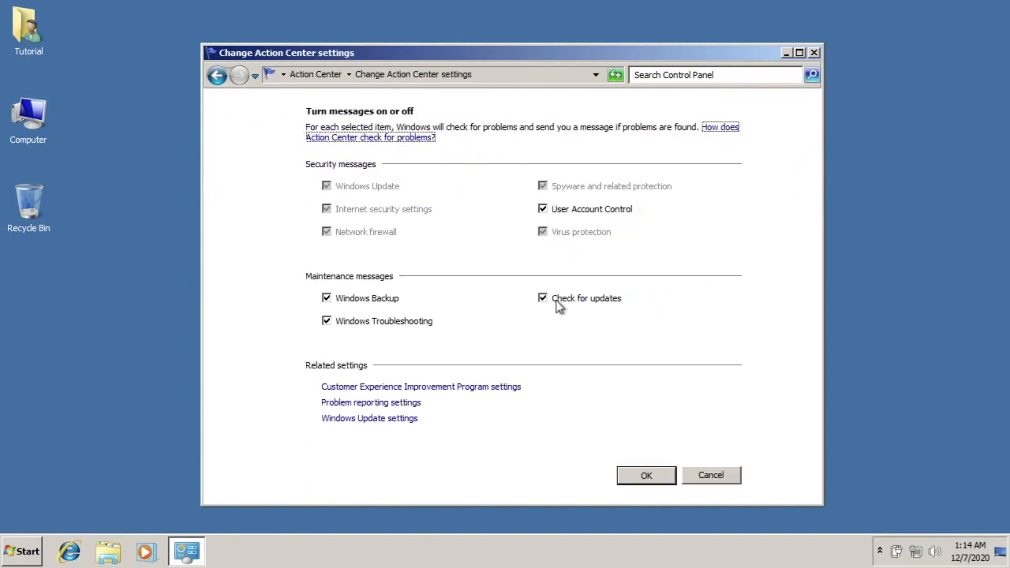
click(556, 303)
click(564, 211)
click(355, 323)
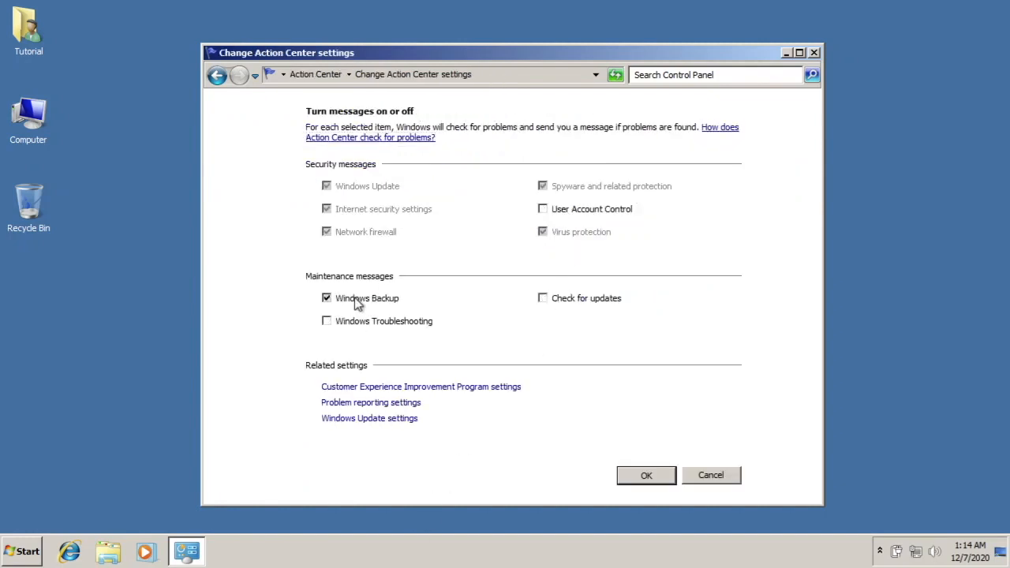
click(647, 475)
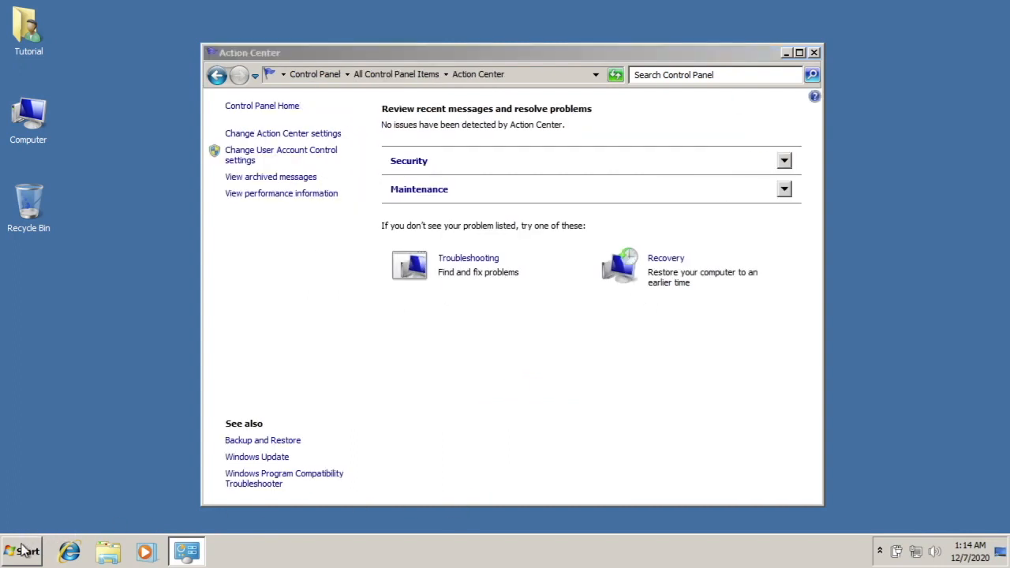
click(44, 544)
click(598, 417)
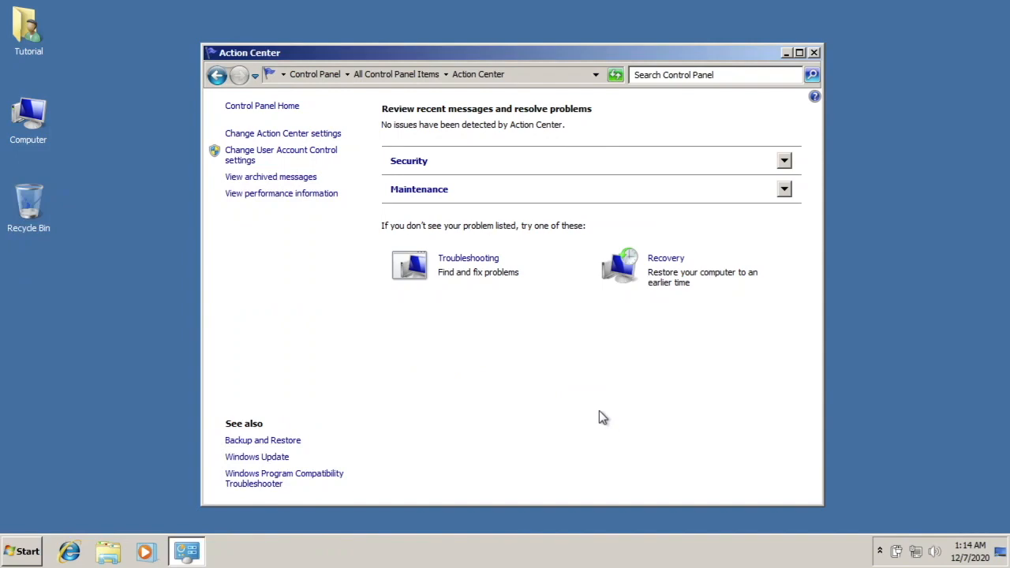
Open the User Account Control settings from User Accounts and set the notification level to Never notify
click(278, 109)
scroll(570, 373, down, 3)
scroll(570, 369, down, 4)
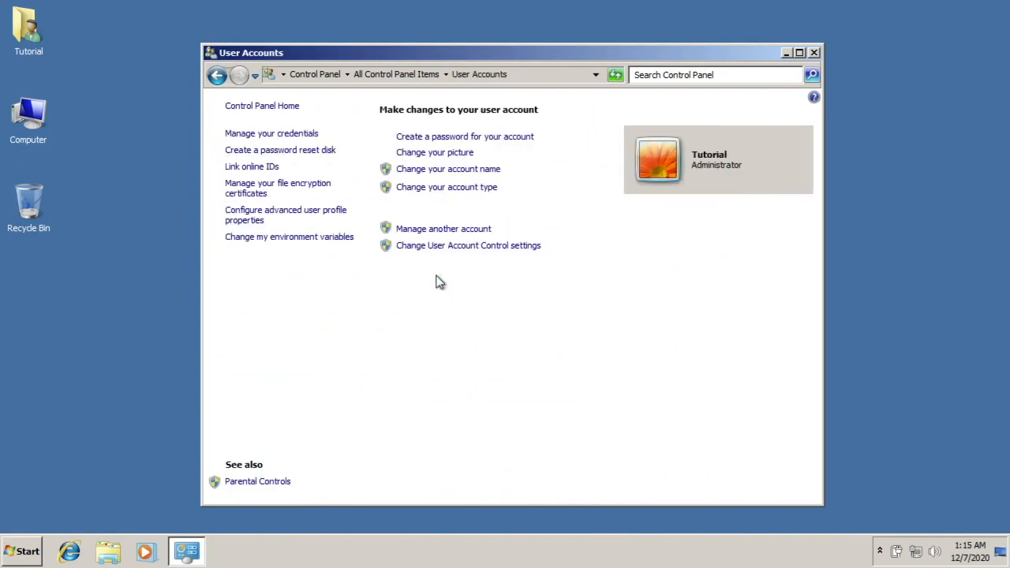
click(442, 246)
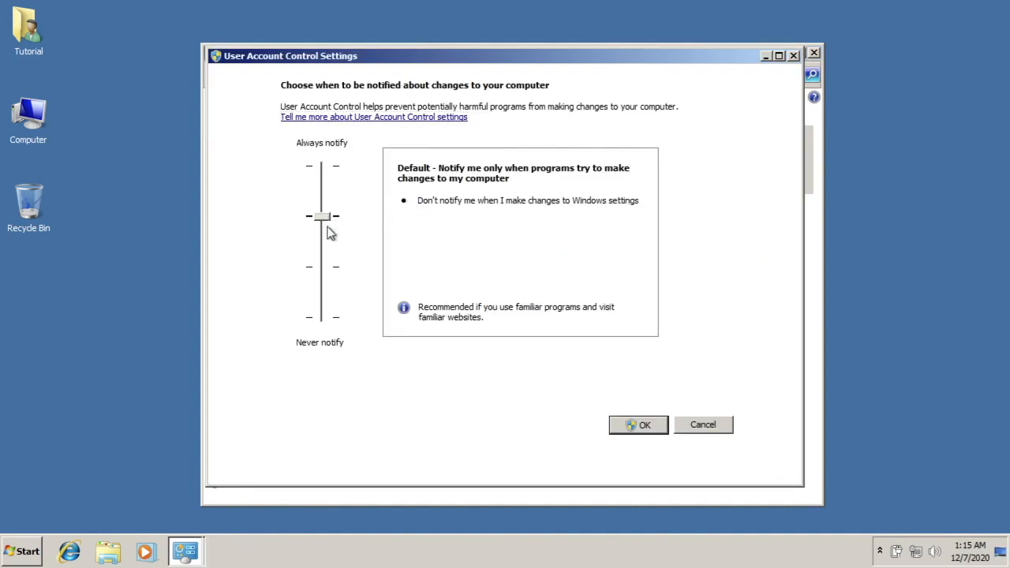
drag(322, 217, 323, 318)
key(Return)
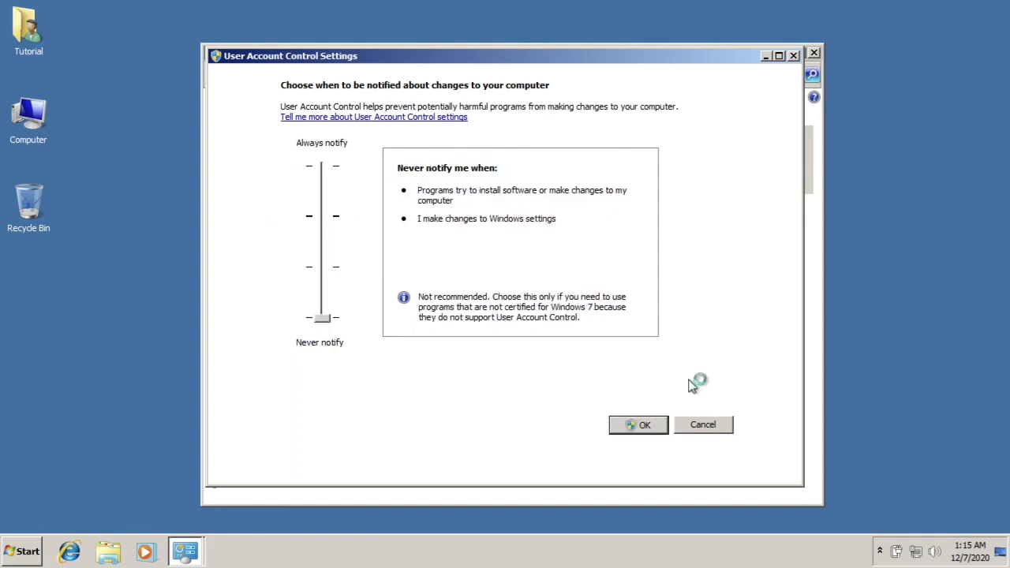
Return to the Control Panel home, check the hidden notification icons and close Control Panel
click(564, 291)
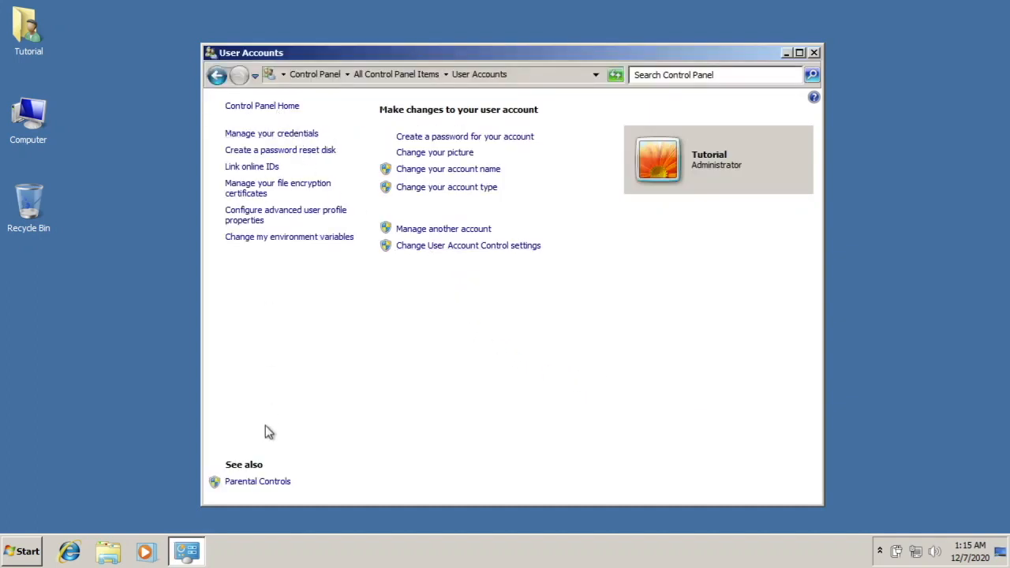
click(262, 106)
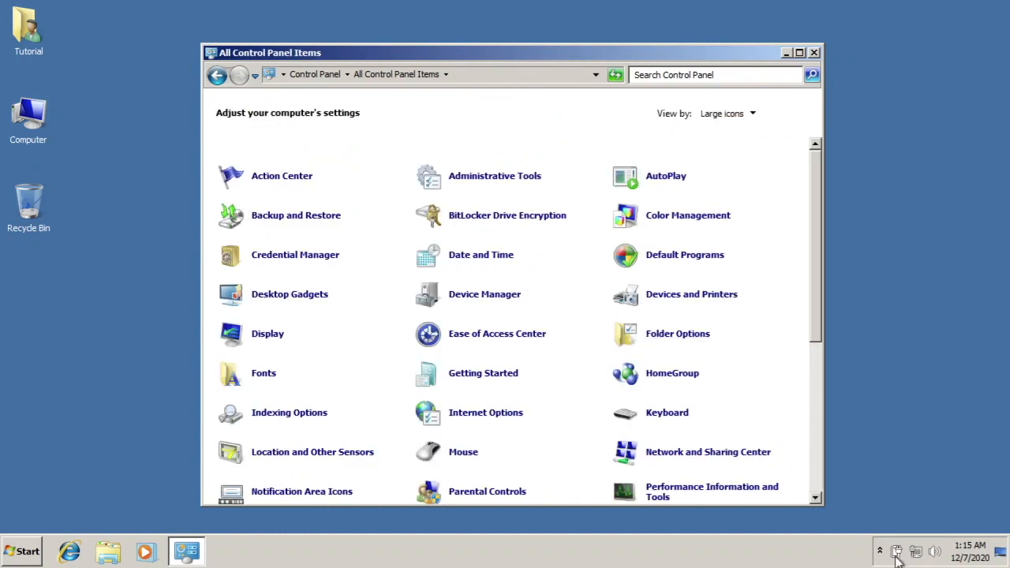
click(879, 552)
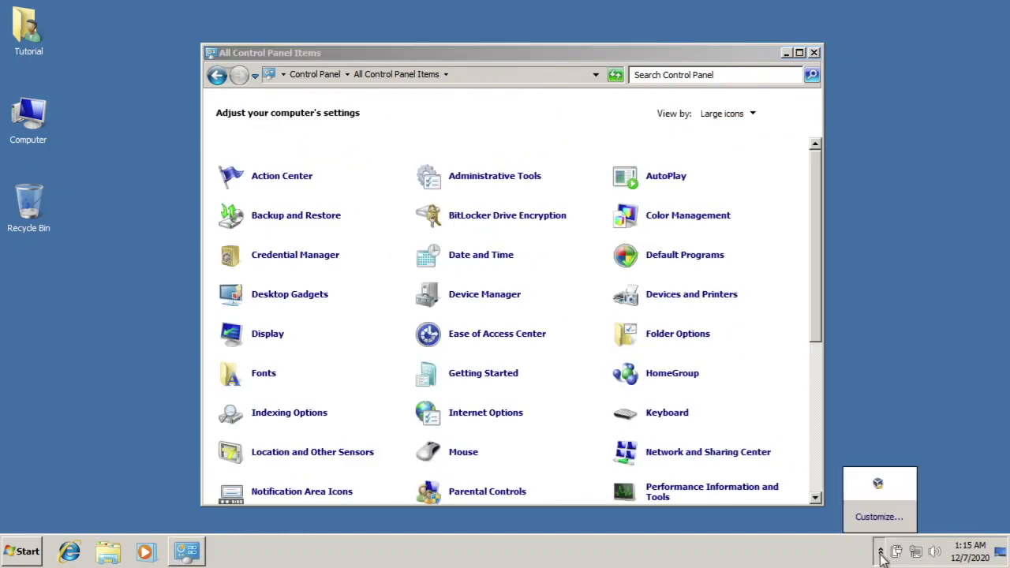
click(879, 551)
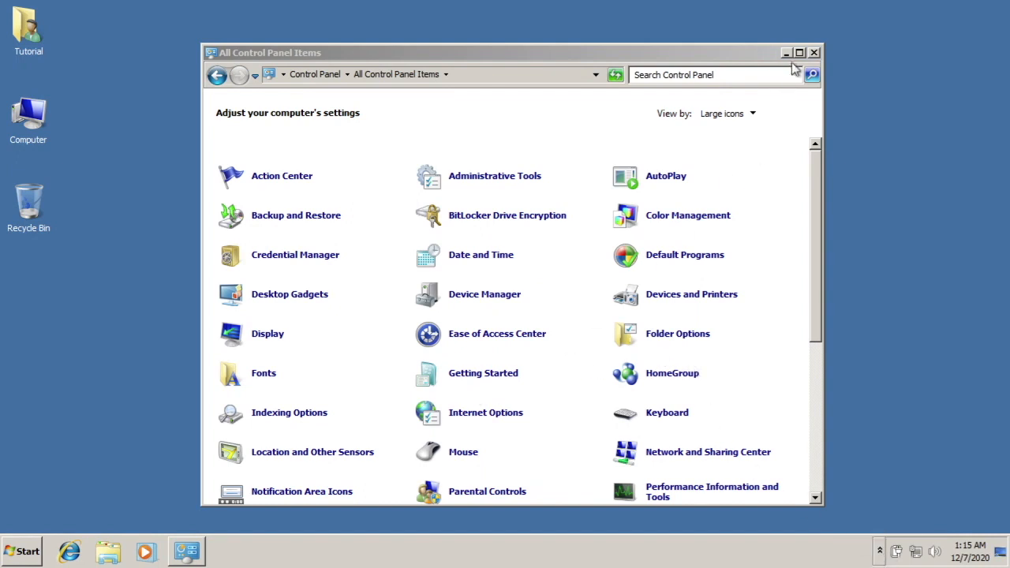
click(813, 53)
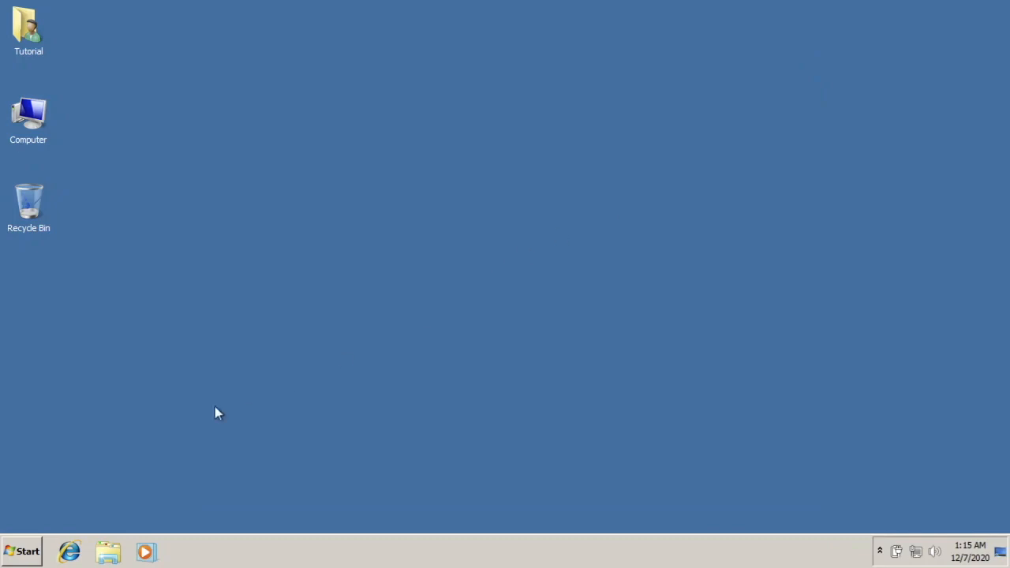
Open the advanced system settings from the Computer's properties
right_click(36, 146)
click(118, 249)
click(265, 129)
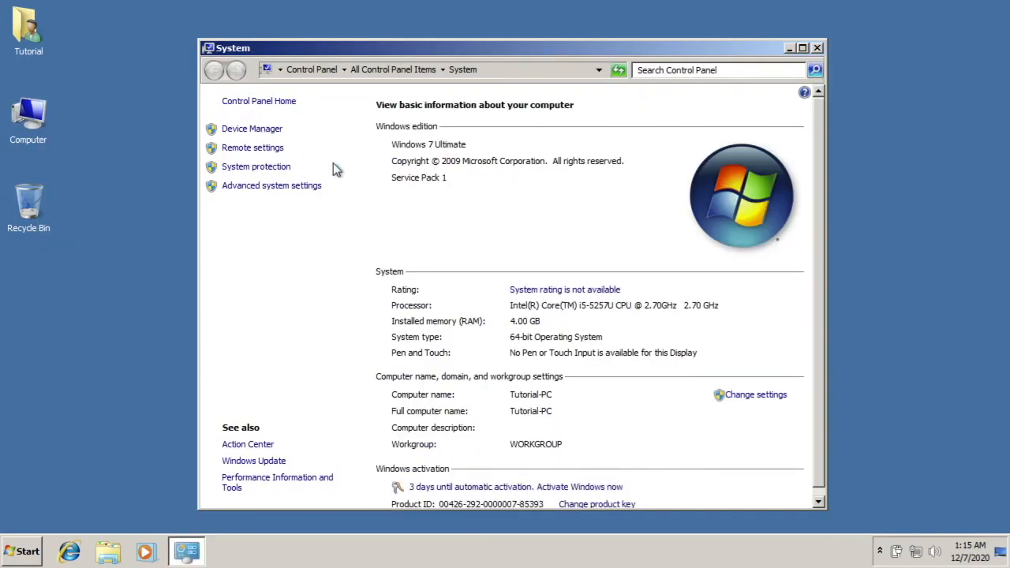
click(672, 44)
click(260, 191)
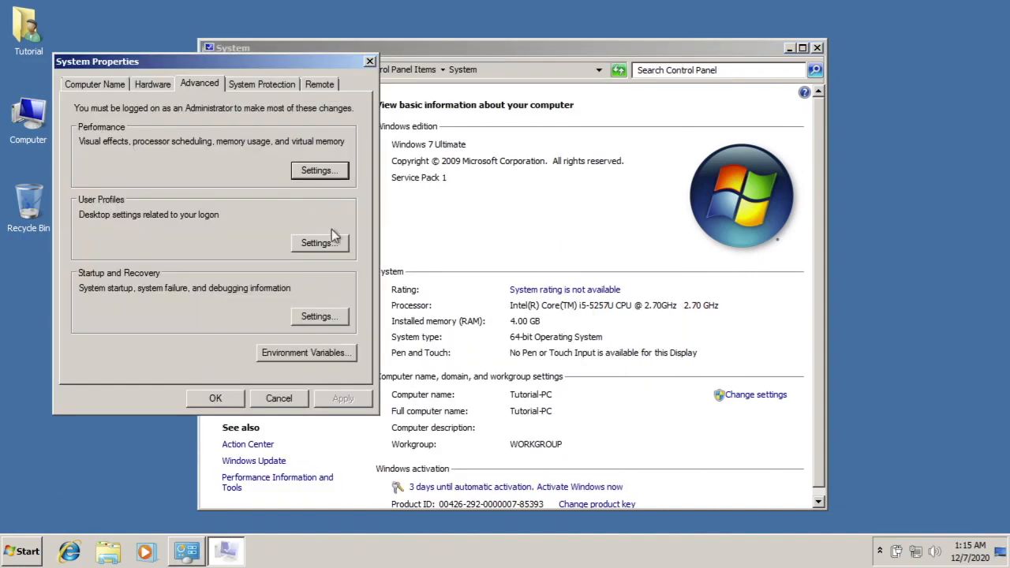
Turn off system protection for Local Disk (C:) and accept the deletion of its existing restore points
click(256, 84)
click(153, 258)
click(303, 319)
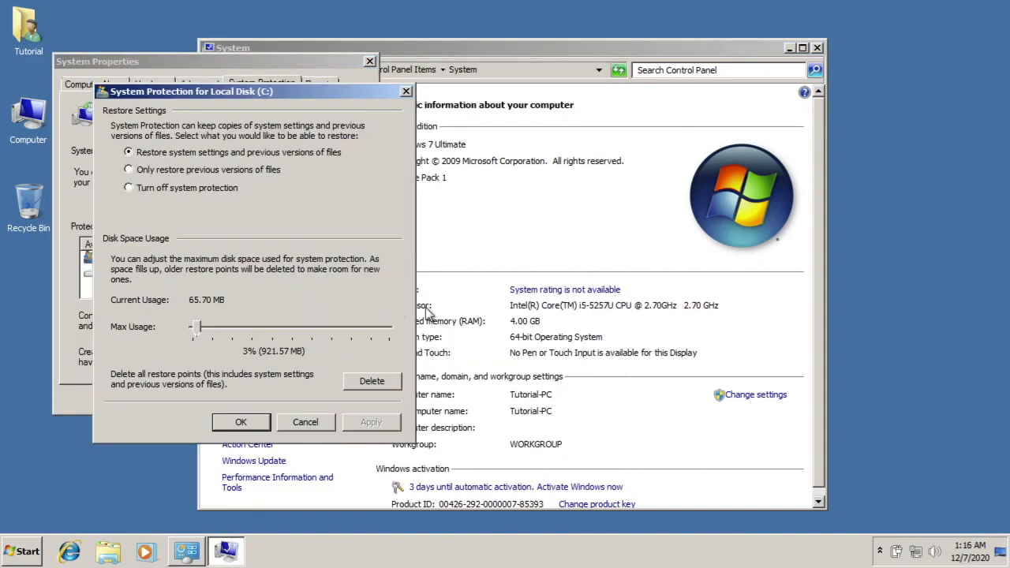
click(166, 188)
click(241, 423)
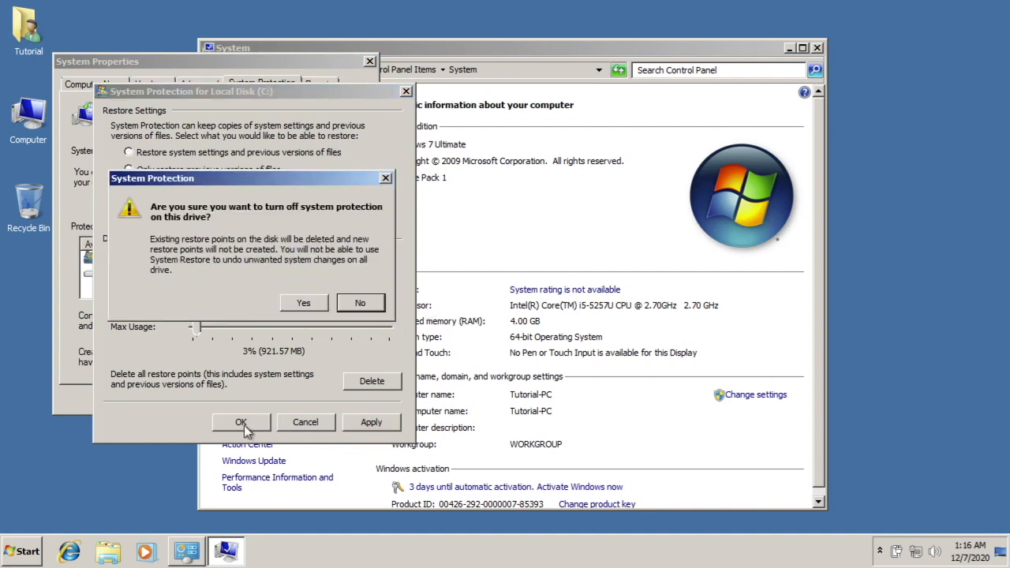
click(298, 304)
click(246, 422)
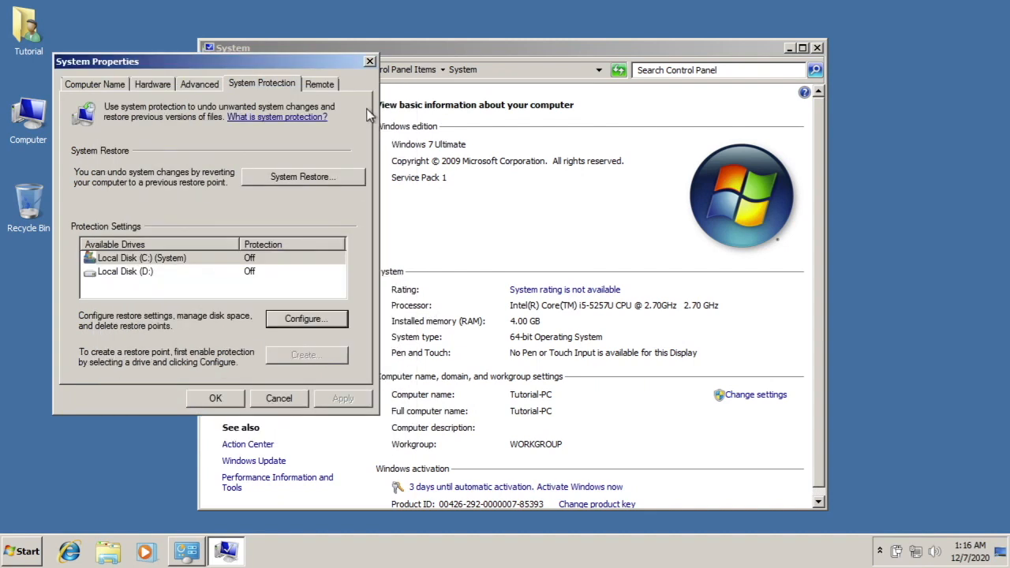
Disallow Remote Assistance connections to this computer, then close the system properties and the System window
click(330, 86)
click(166, 131)
click(345, 396)
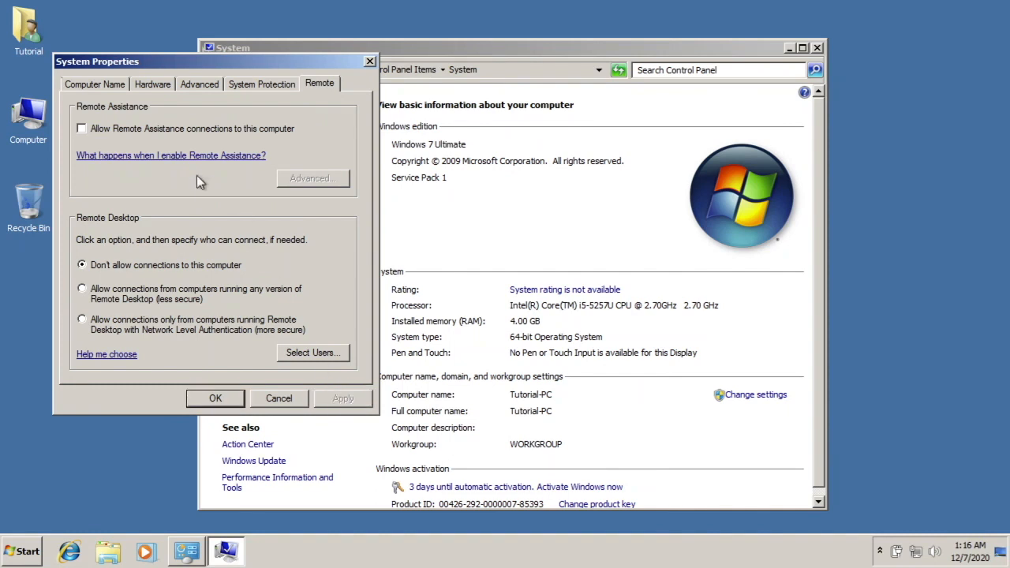
click(139, 85)
click(122, 88)
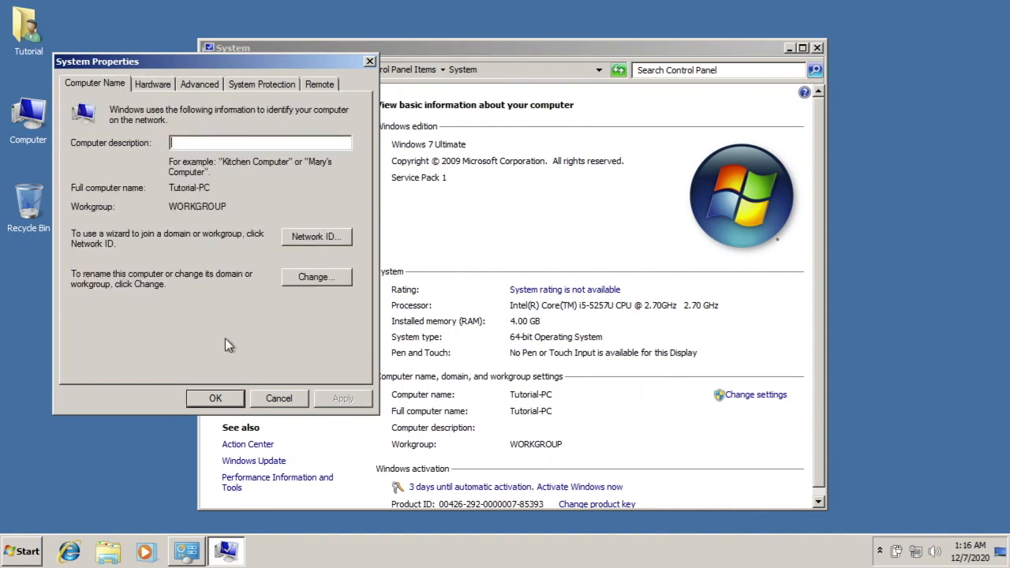
click(215, 398)
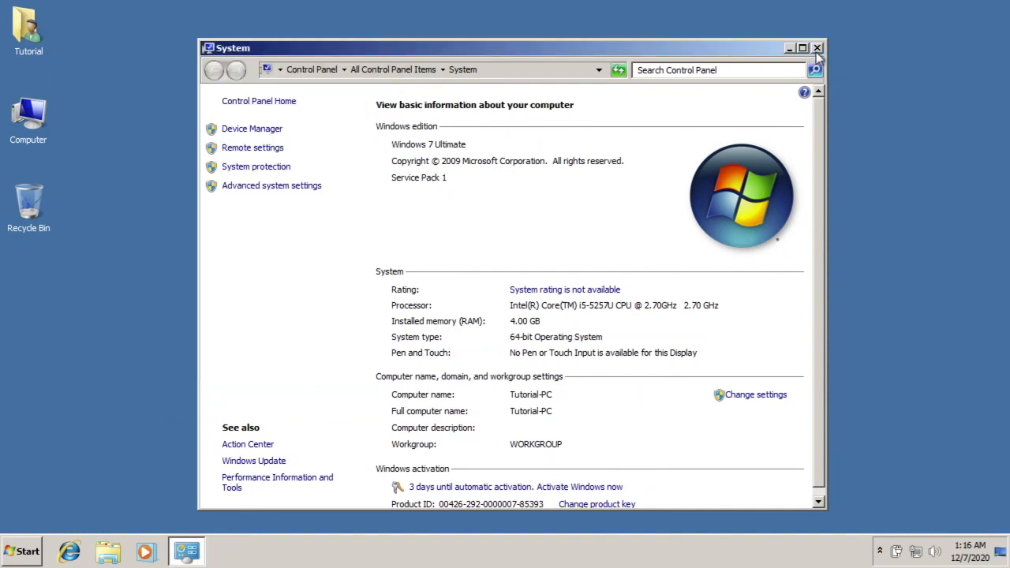
click(817, 48)
Turn off the delete confirmation dialog in the Recycle Bin's properties
right_click(31, 212)
click(83, 287)
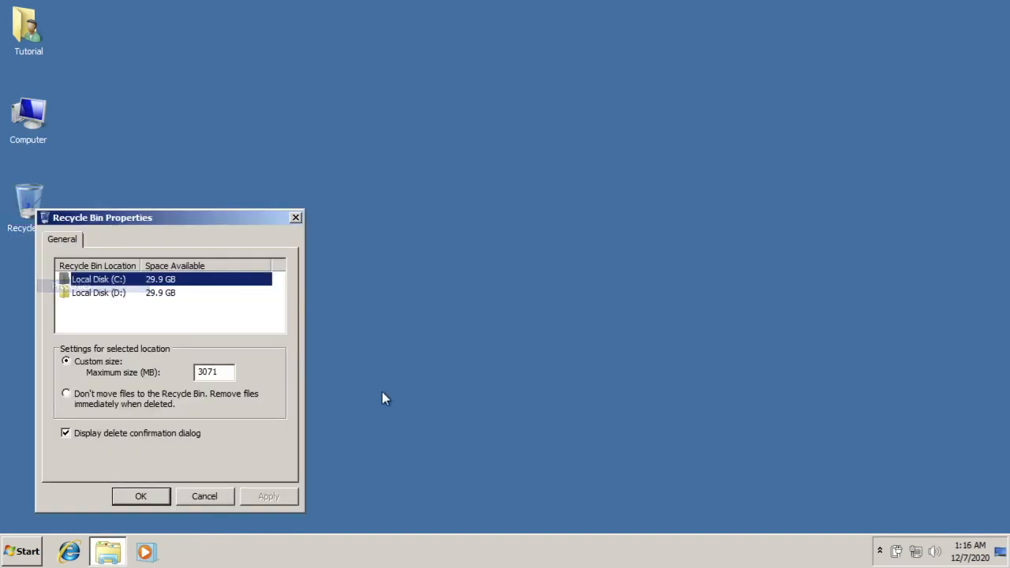
click(152, 434)
click(254, 498)
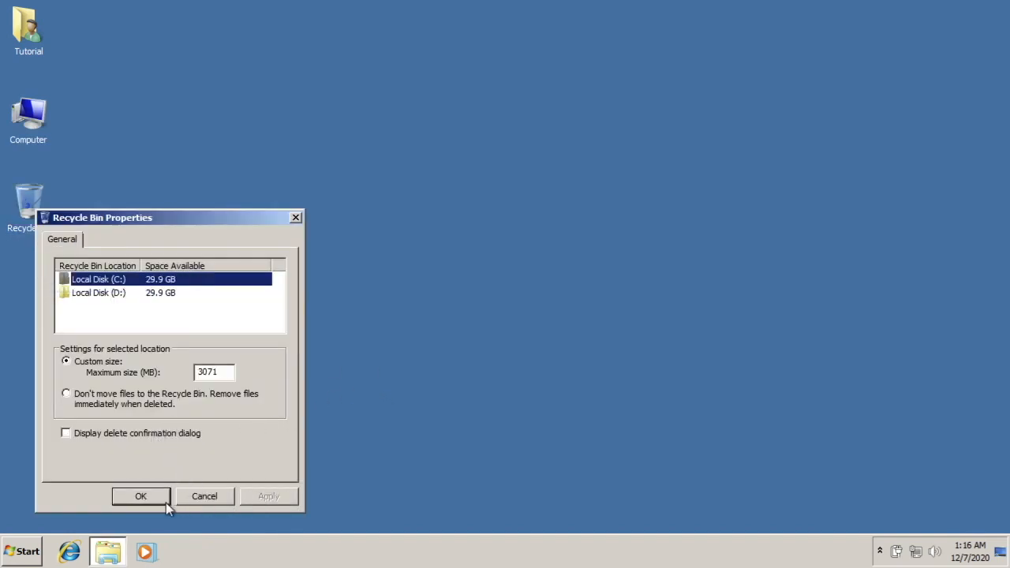
click(166, 502)
Unpin Windows Media Player from the taskbar and lock the taskbar
right_click(144, 551)
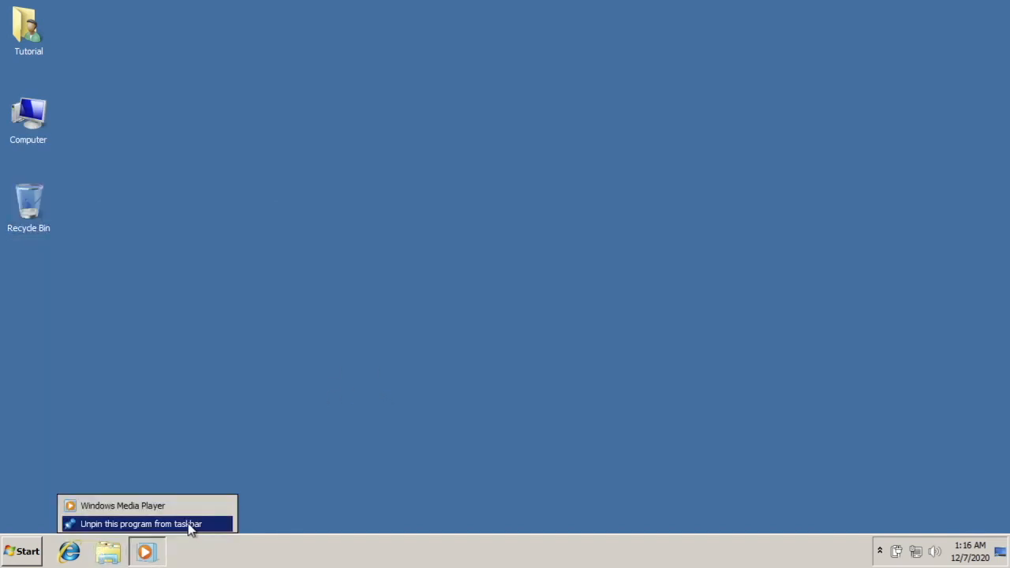
click(165, 525)
click(26, 552)
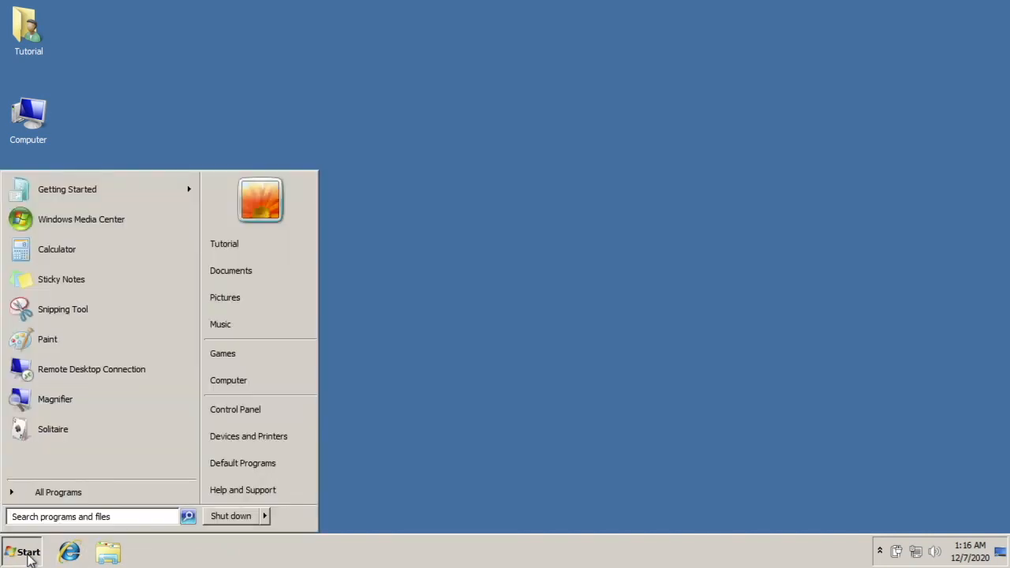
right_click(190, 548)
click(244, 532)
right_click(237, 541)
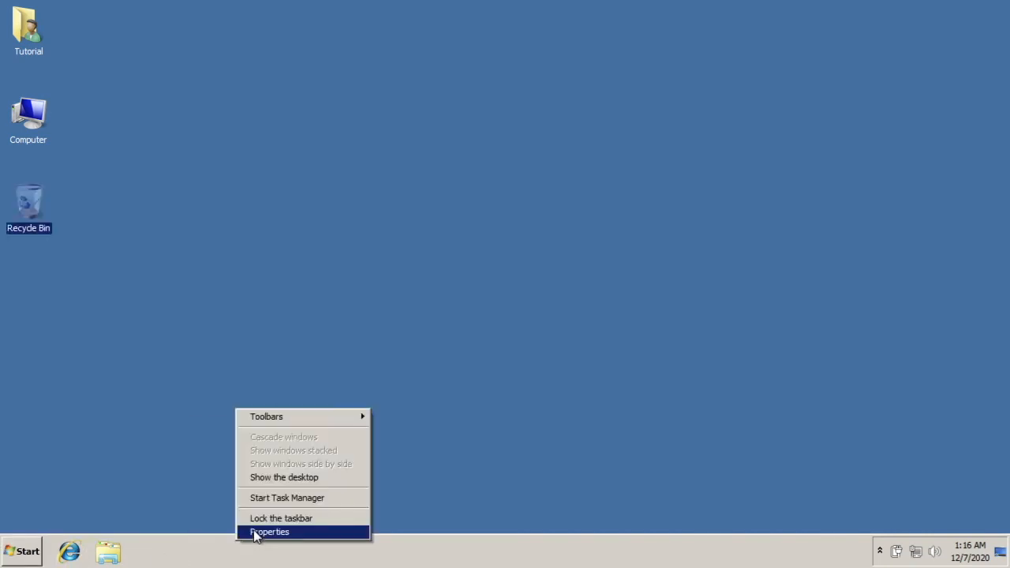
click(254, 518)
Open the taskbar properties and set the notification area to always show all icons and notifications
right_click(237, 552)
click(246, 541)
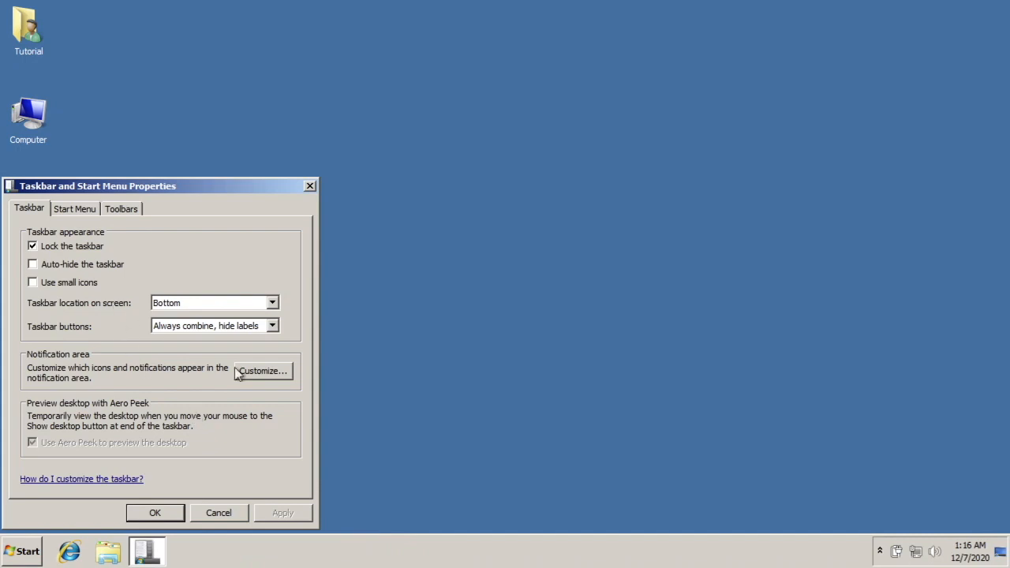
click(263, 372)
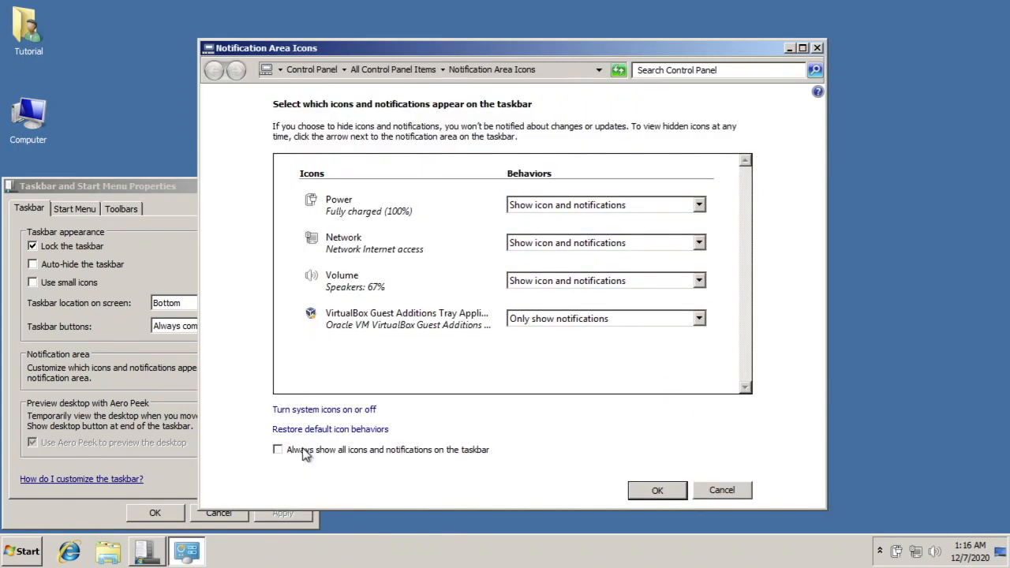
click(305, 455)
click(645, 495)
Stop recently opened programs and items from being stored and displayed in the Start menu and taskbar, and view the available toolbars
click(79, 210)
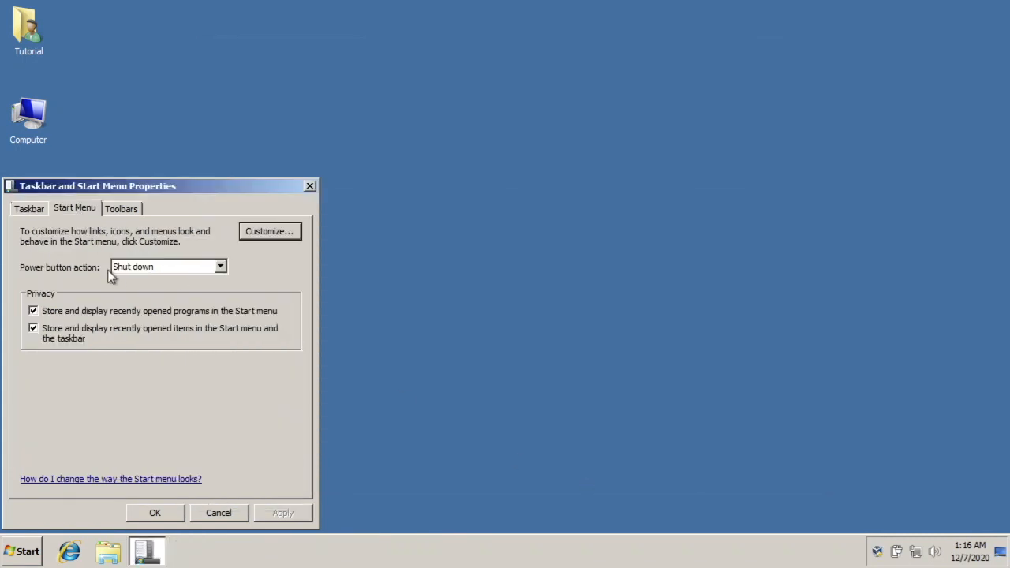
click(104, 310)
click(106, 339)
click(122, 208)
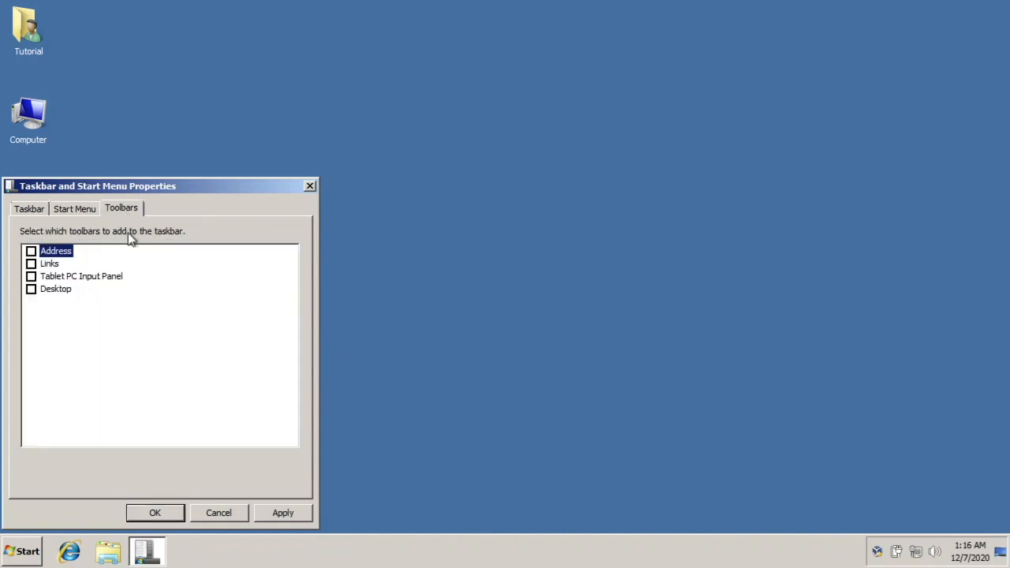
Set the taskbar buttons to Never combine, apply the change and close the taskbar properties
click(33, 210)
click(186, 330)
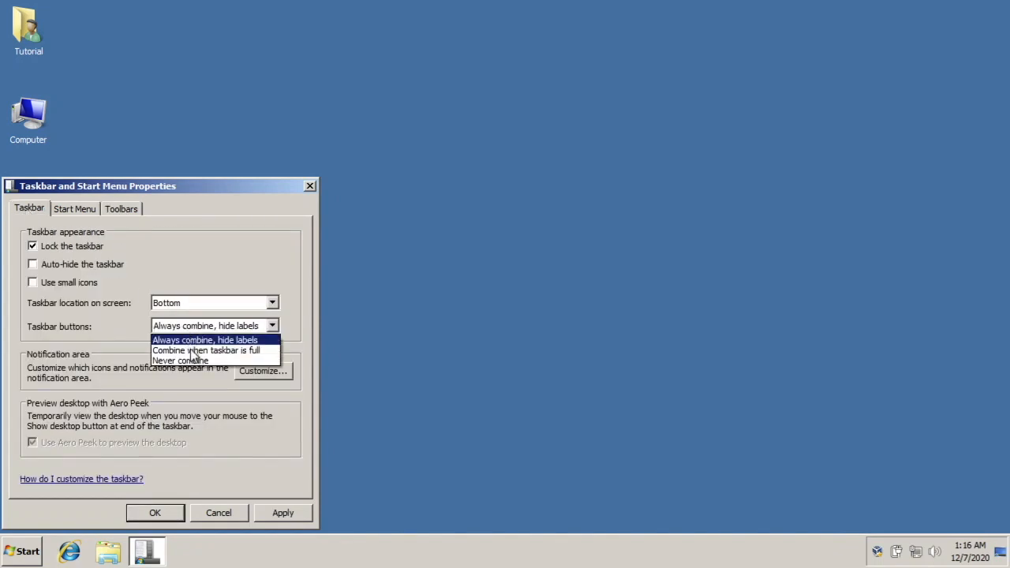
click(197, 363)
click(283, 514)
click(158, 512)
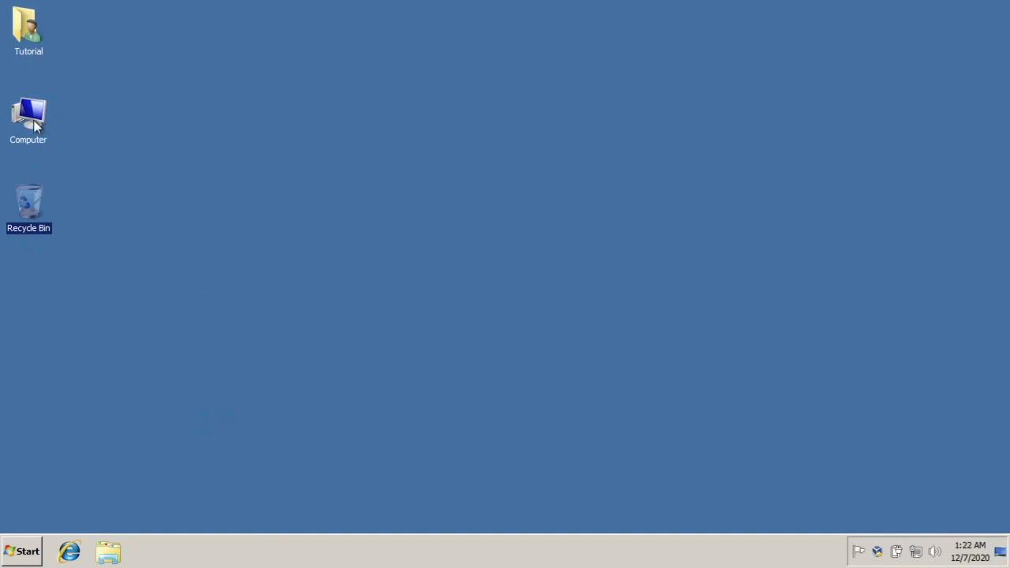
Examine the disk partitions and the unallocated space of Disk 0 in Disk Management, then close Computer Management
right_click(34, 120)
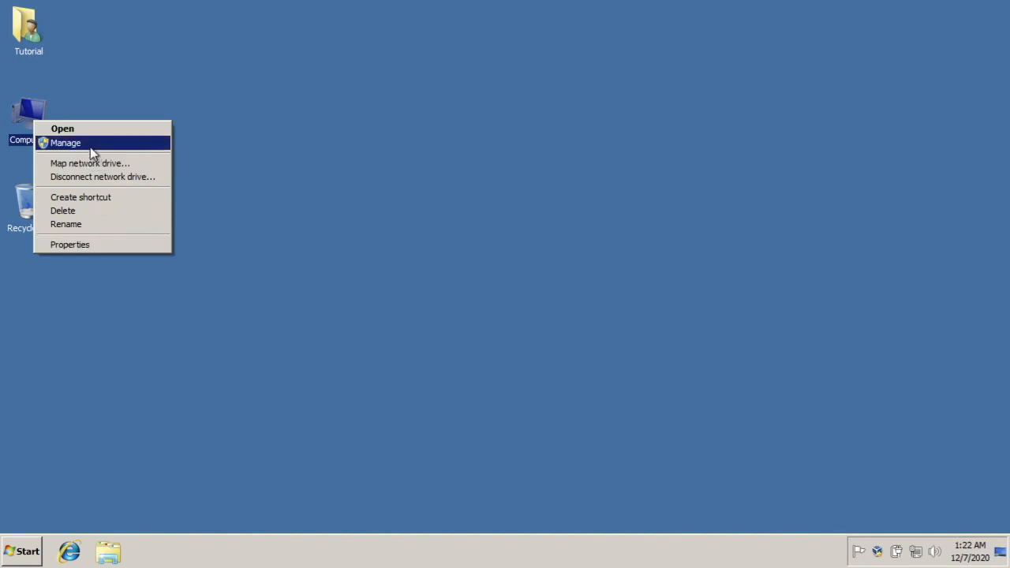
click(90, 147)
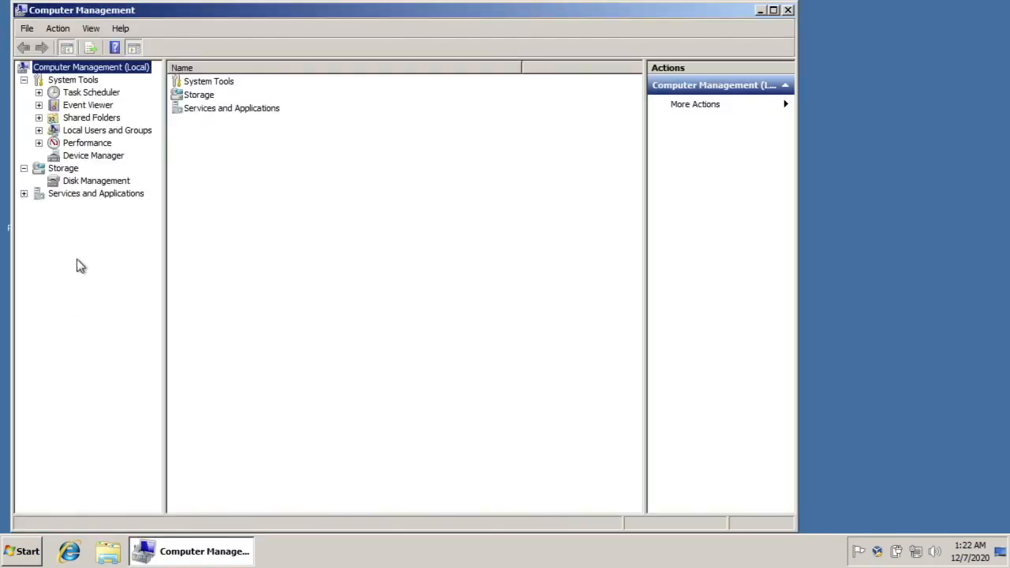
click(96, 180)
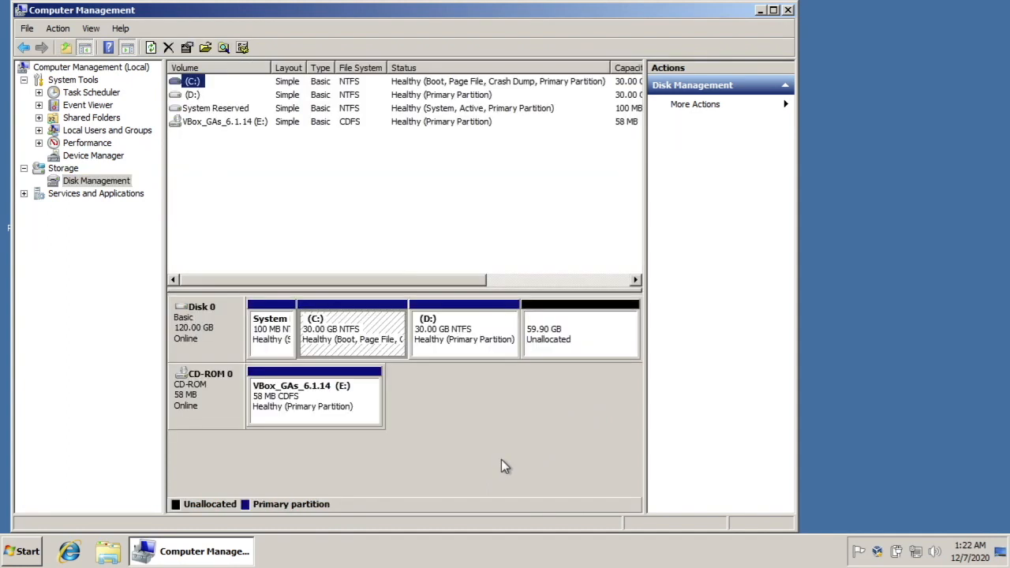
click(562, 343)
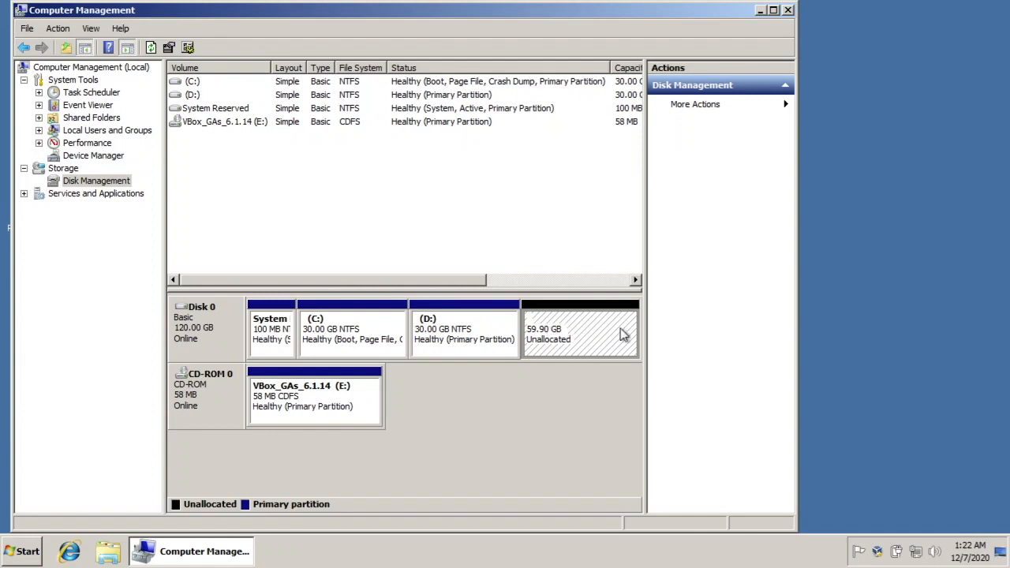
click(788, 10)
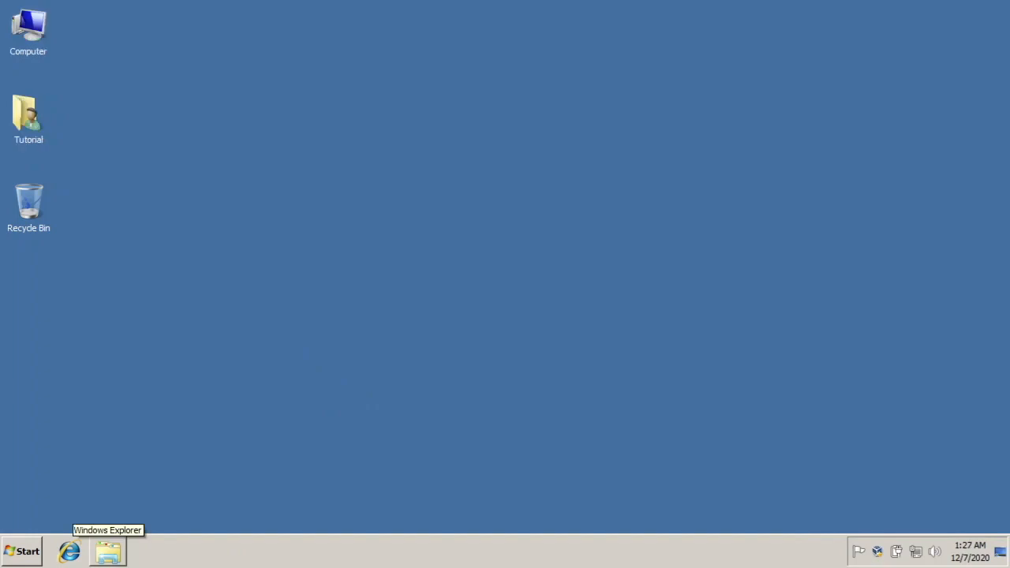
click(69, 551)
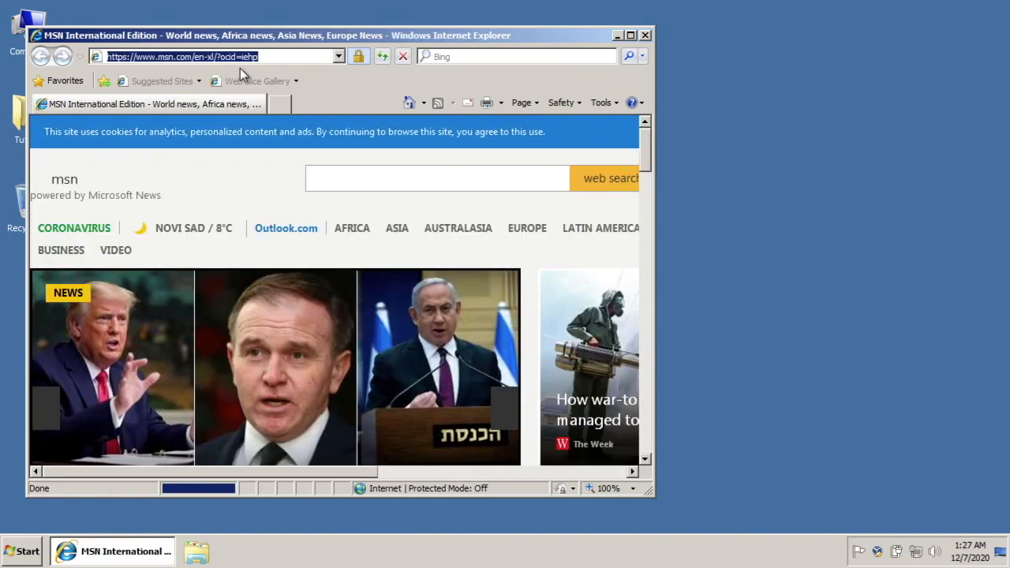
text(firefi)
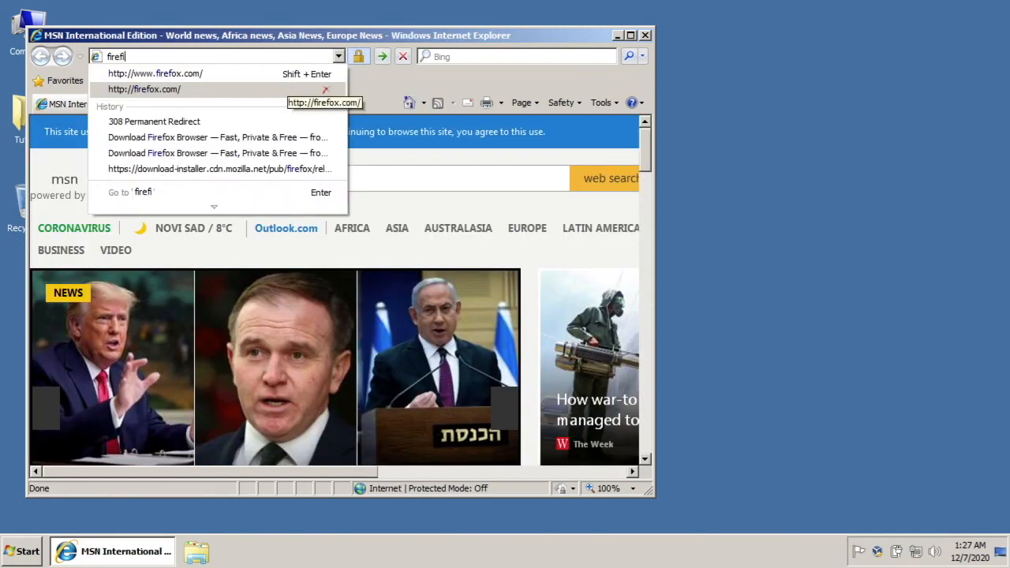
key(BackSpace)
text(ox.com)
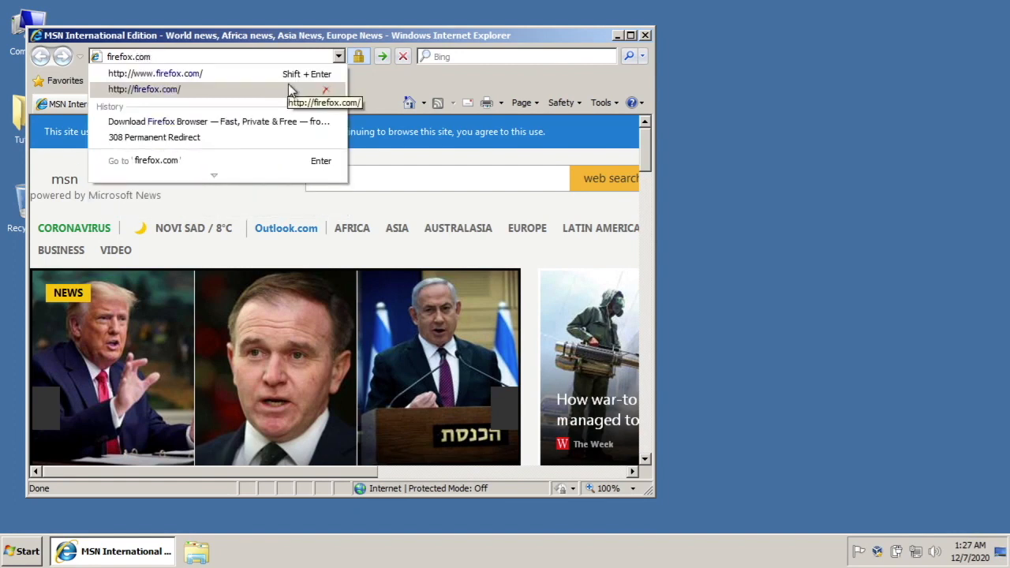
key(Left)
key(Left)
key(Left)
key(Left)
text(www.)
key(Return)
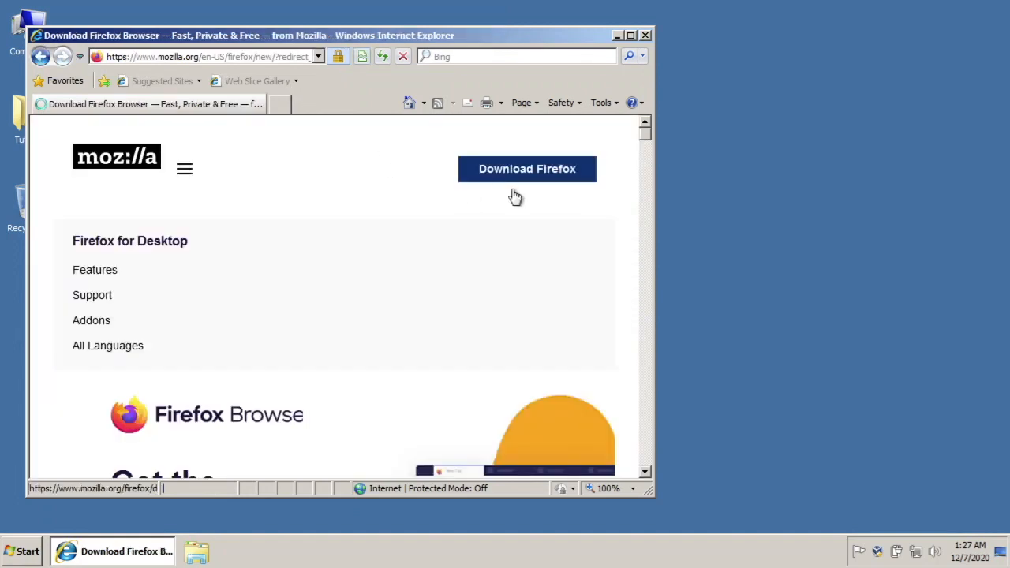
Download Firefox from the Mozilla page and save Firefox Installer in the Downloads folder
click(512, 190)
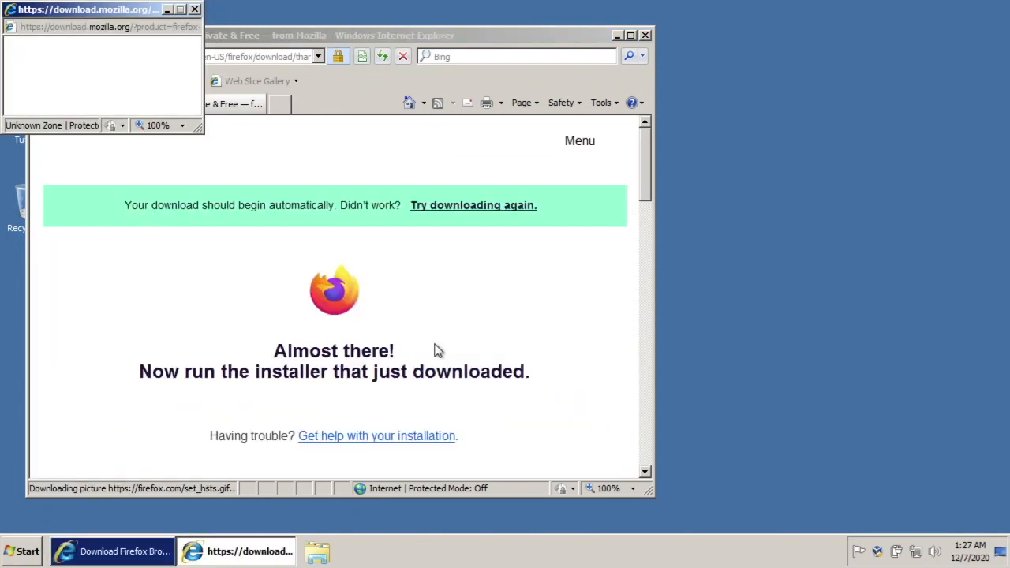
click(170, 542)
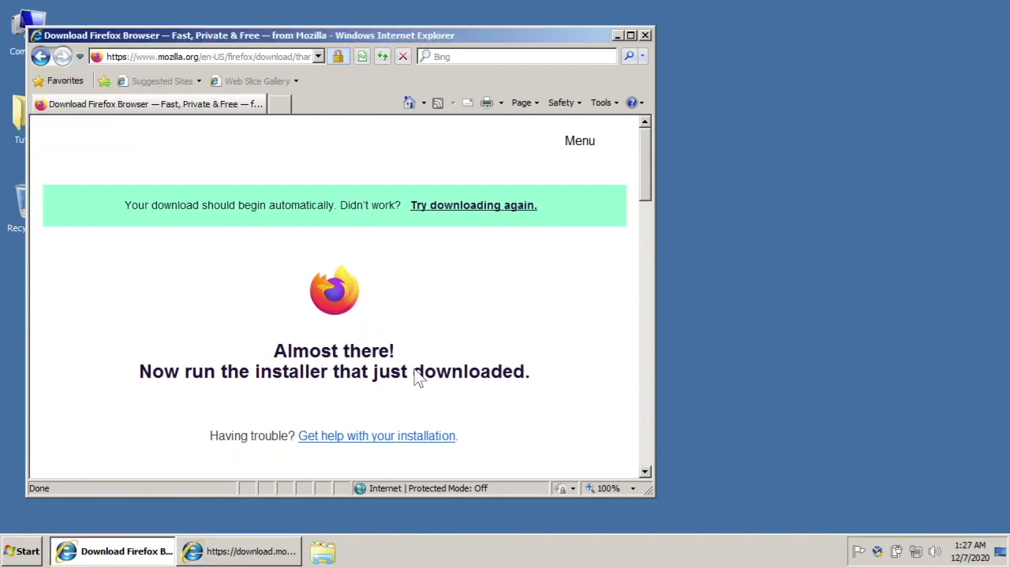
click(226, 558)
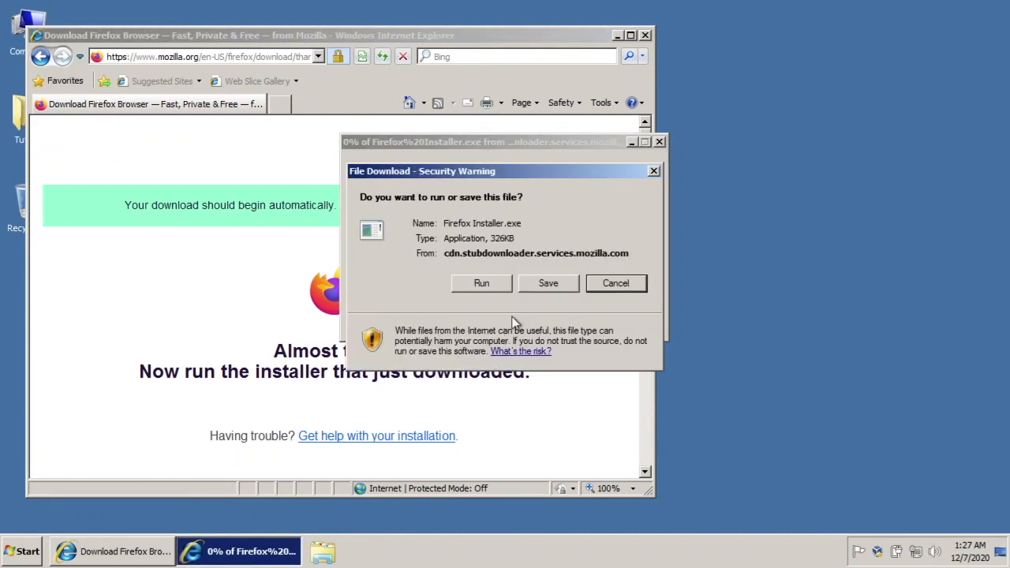
click(548, 286)
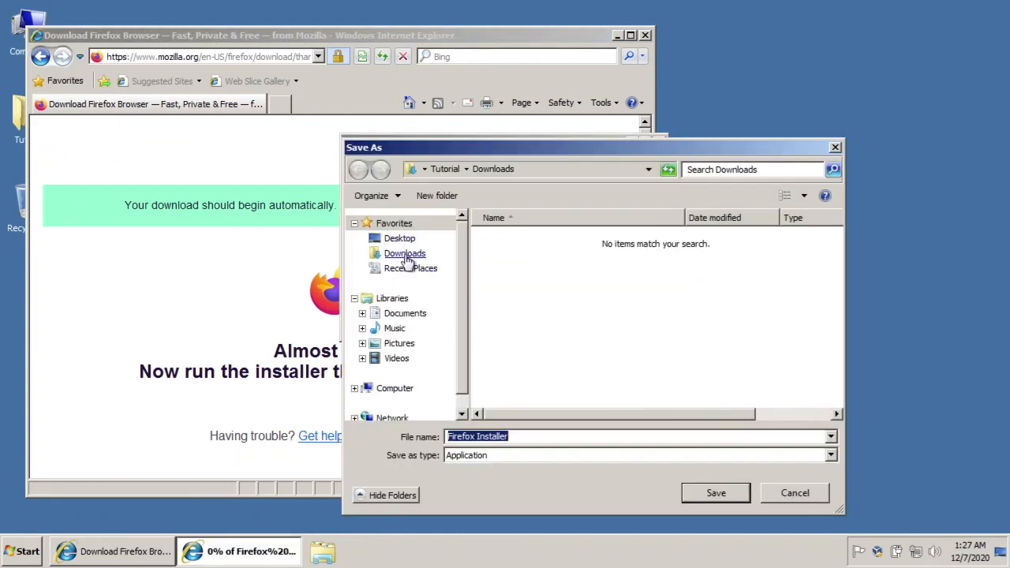
click(403, 253)
click(721, 491)
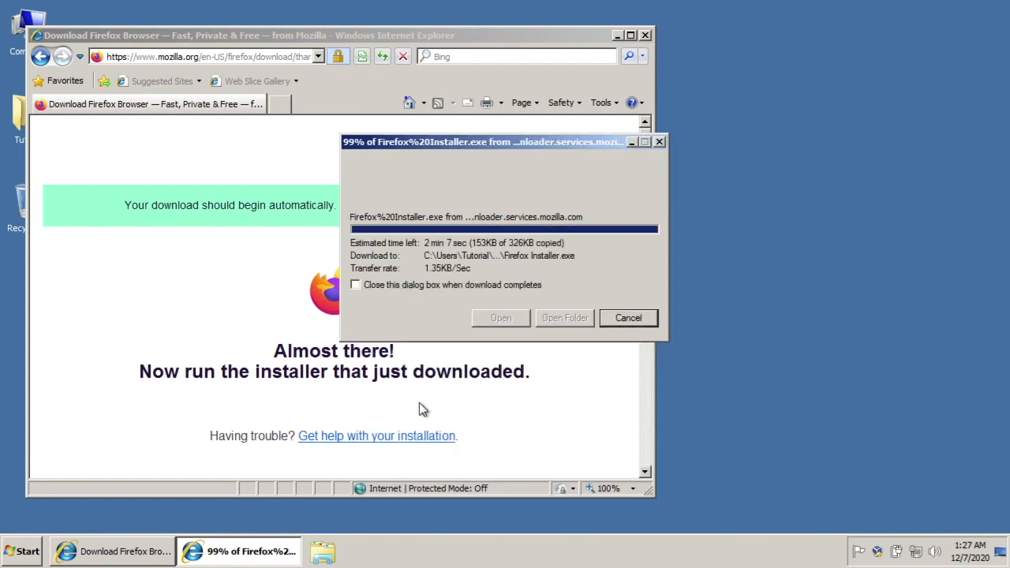
Run the downloaded Firefox installer, declining to run it as another user, and close Internet Explorer
click(355, 285)
click(504, 320)
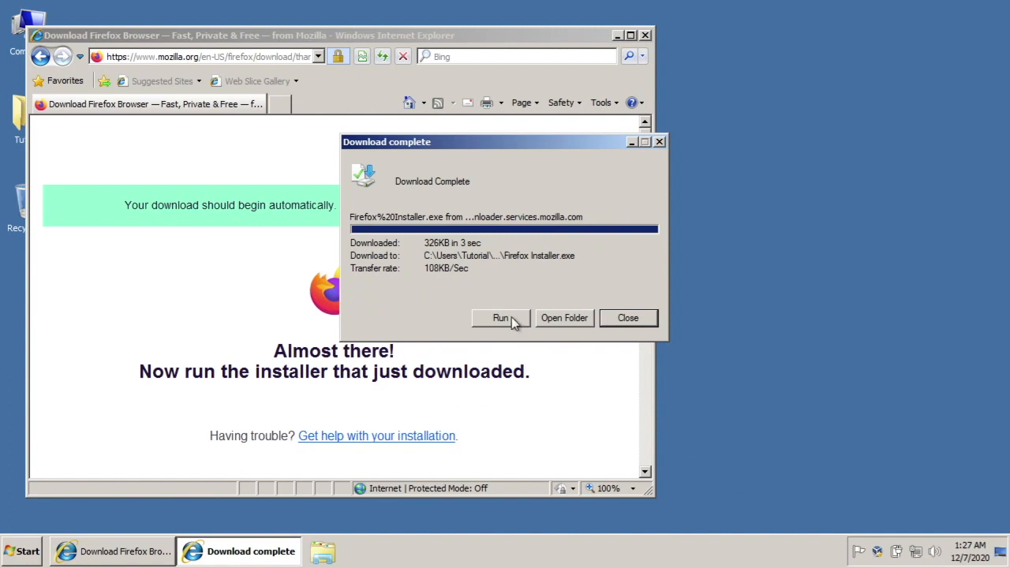
click(531, 203)
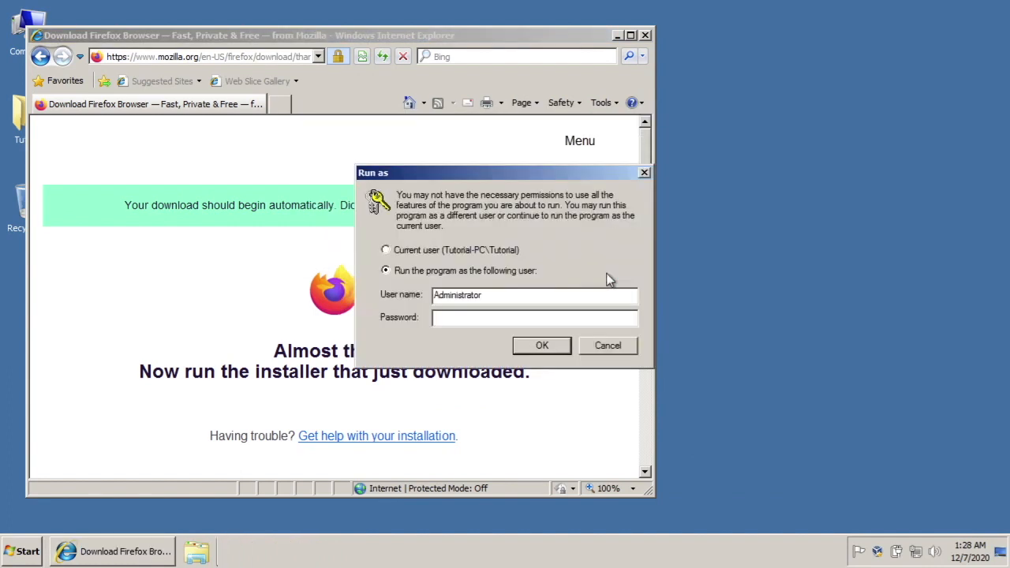
click(597, 345)
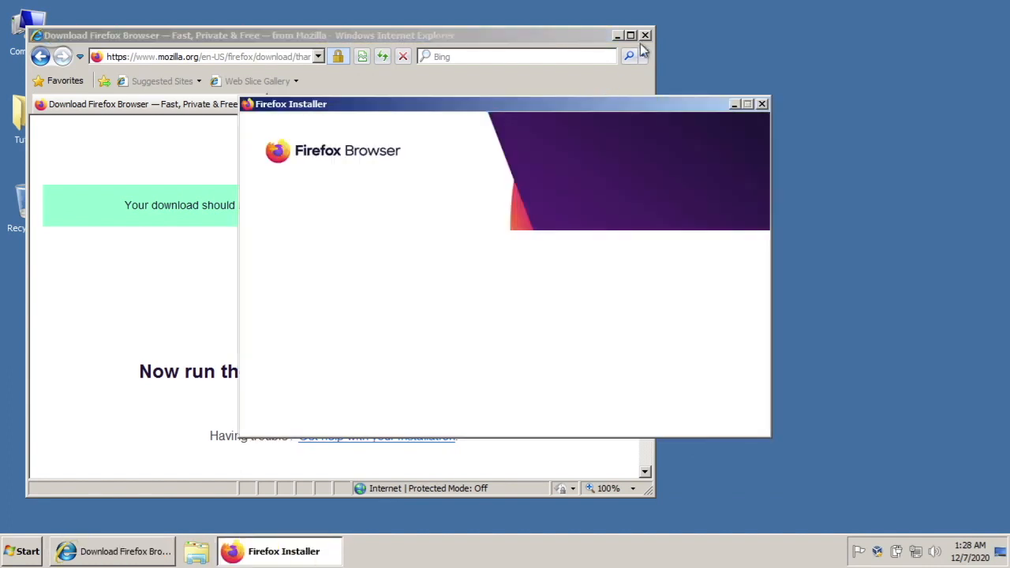
click(649, 34)
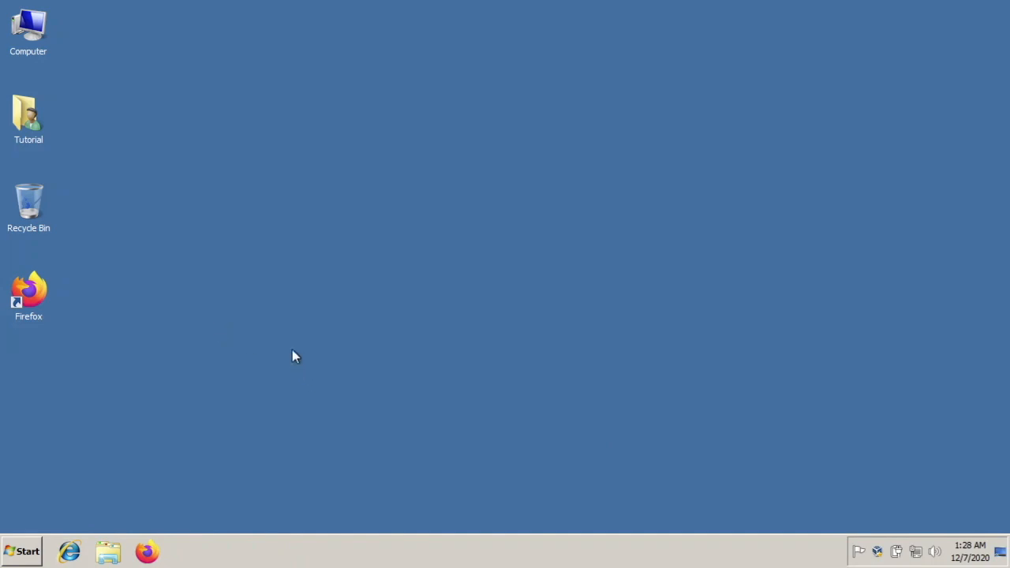
Unpin Internet Explorer from the taskbar and launch Firefox
right_click(69, 552)
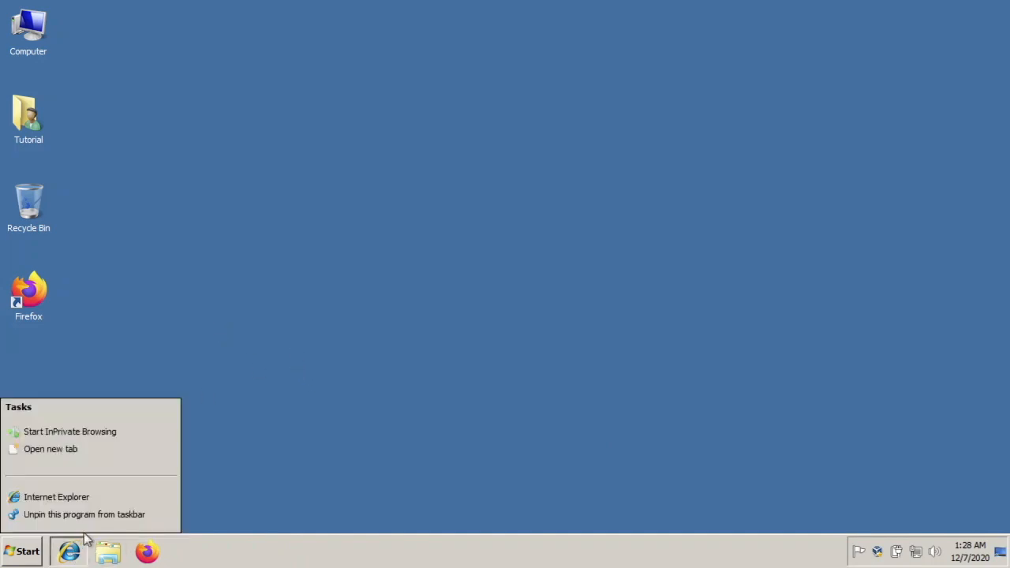
click(87, 516)
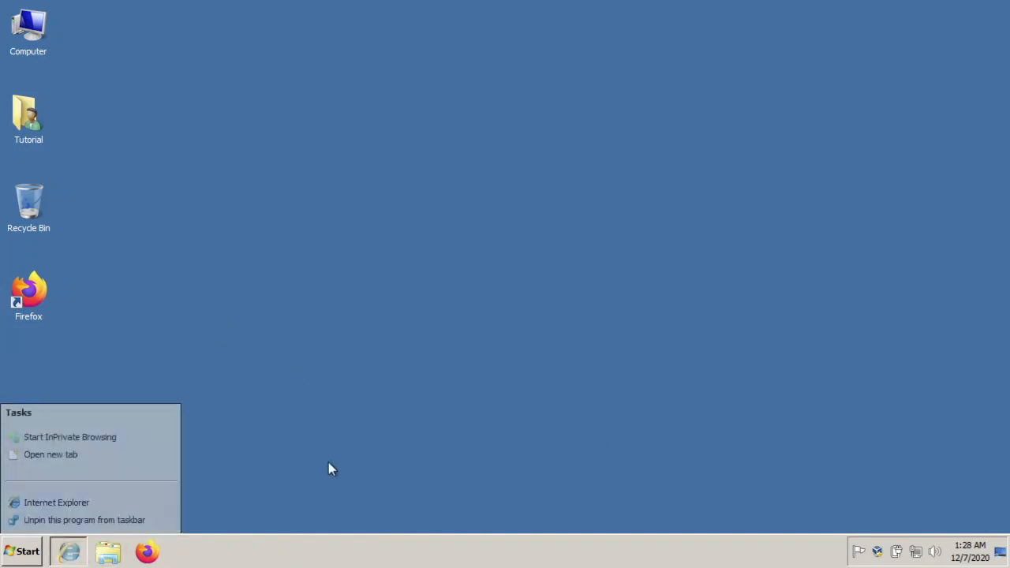
click(108, 551)
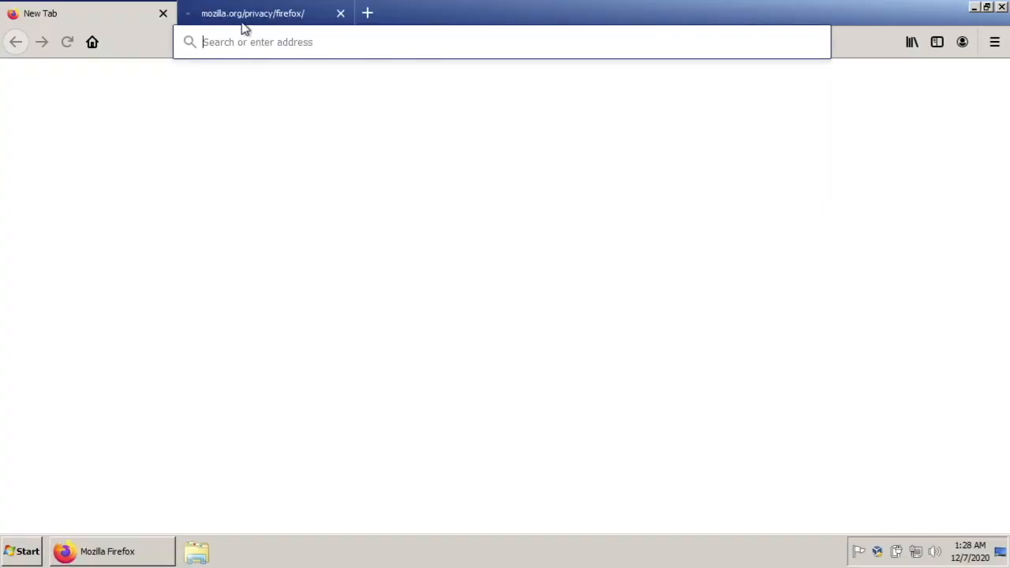
click(245, 17)
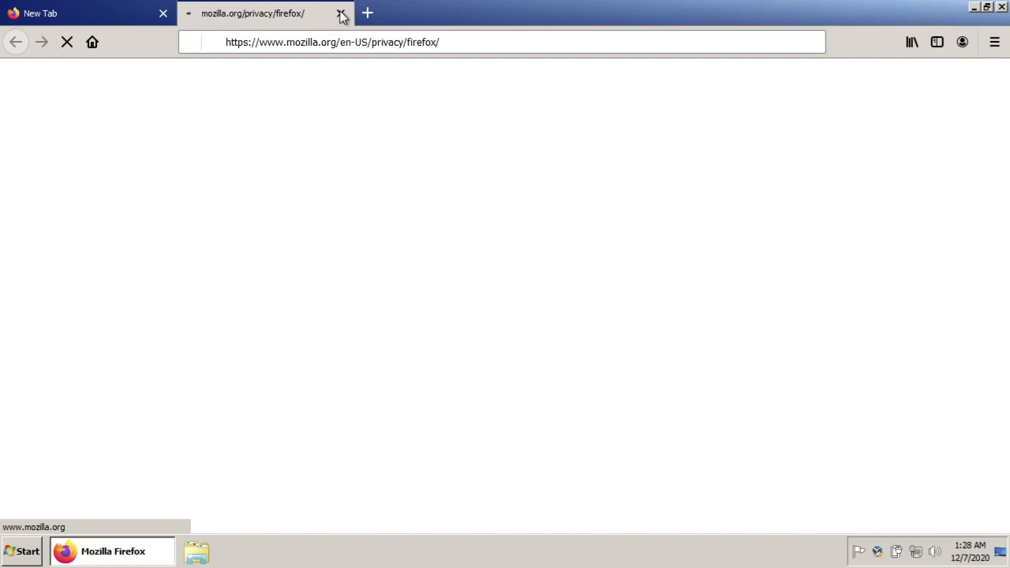
key(ctrl+w)
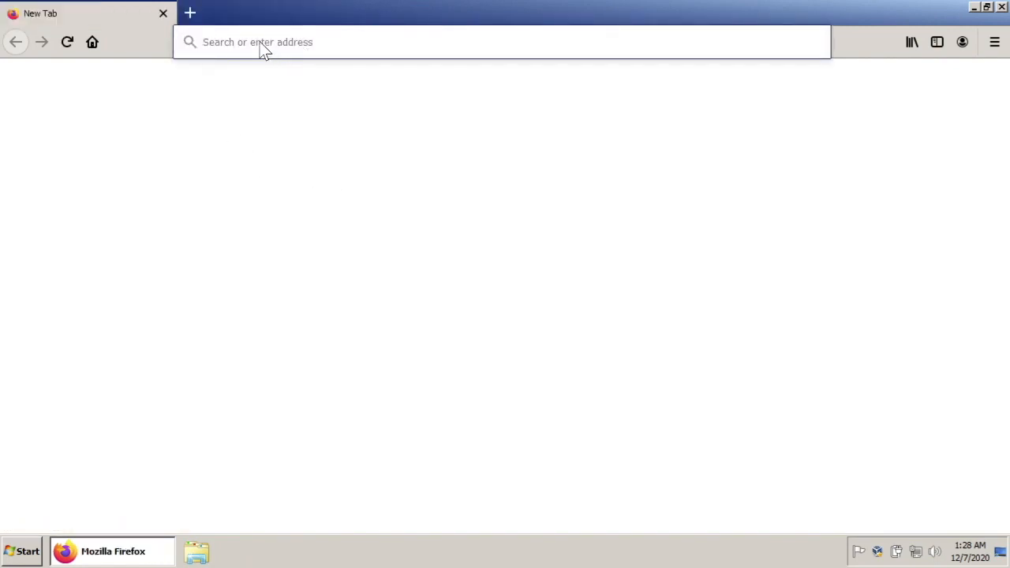
click(260, 48)
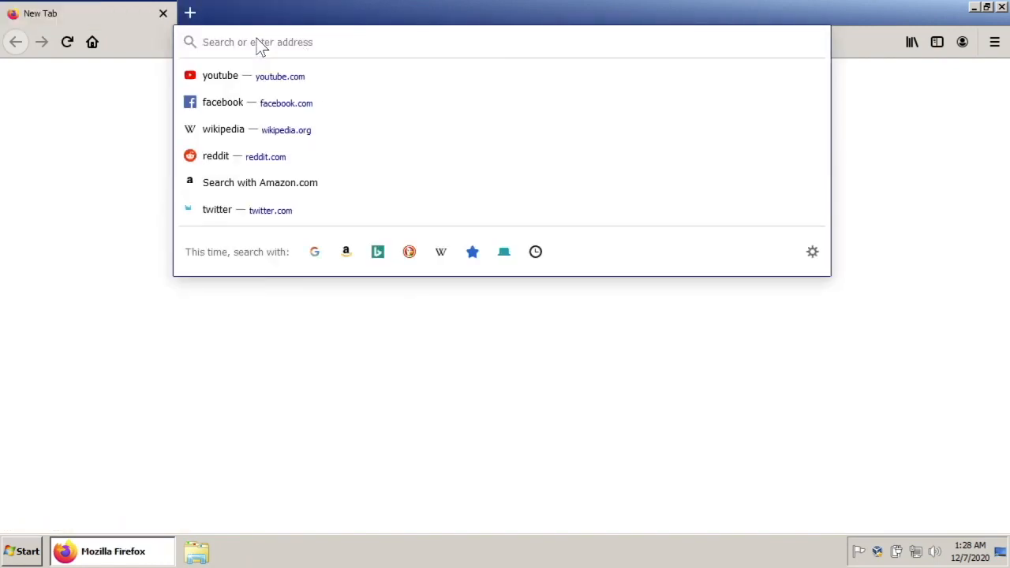
text(www.)
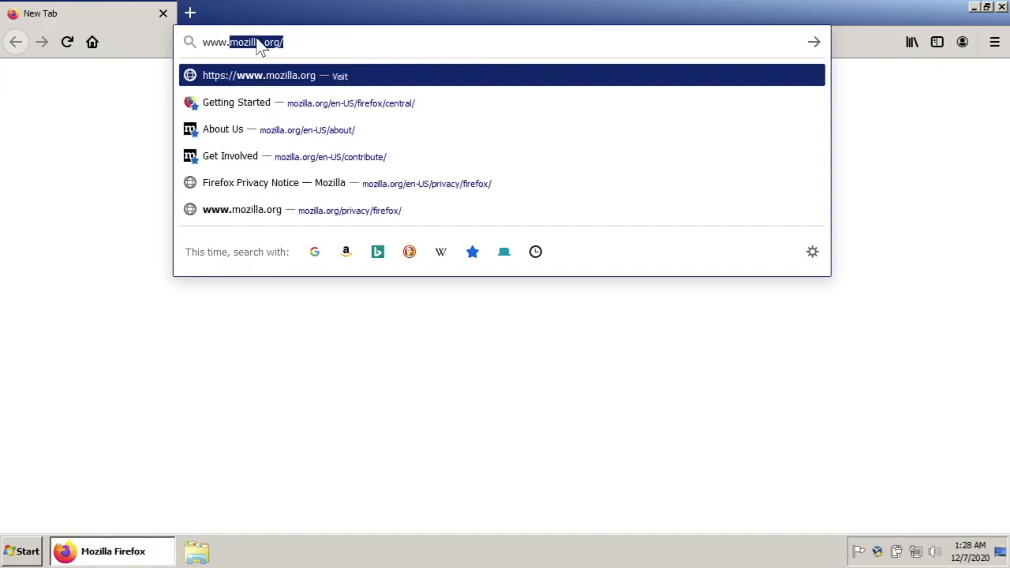
text(google.com)
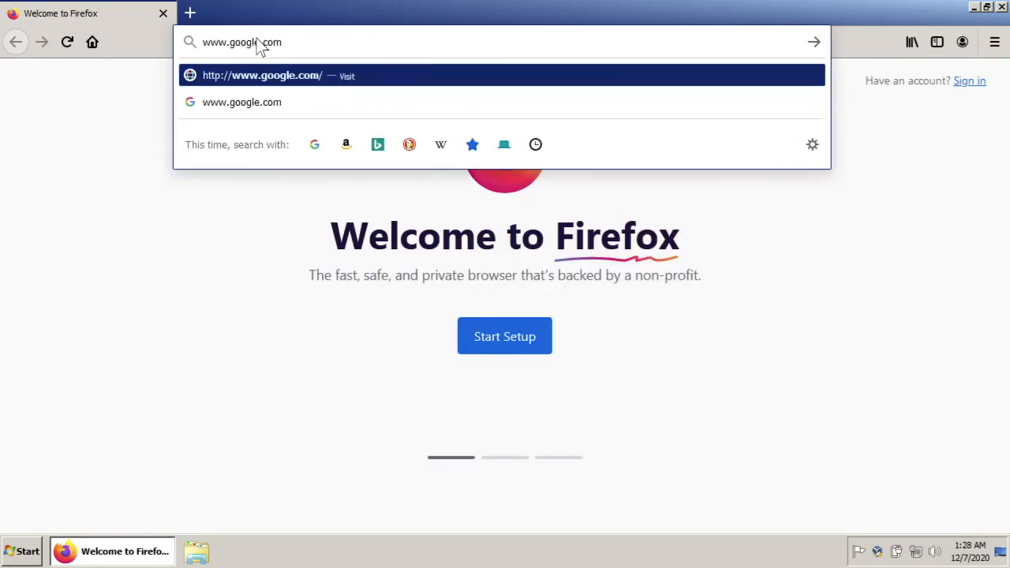
key(Return)
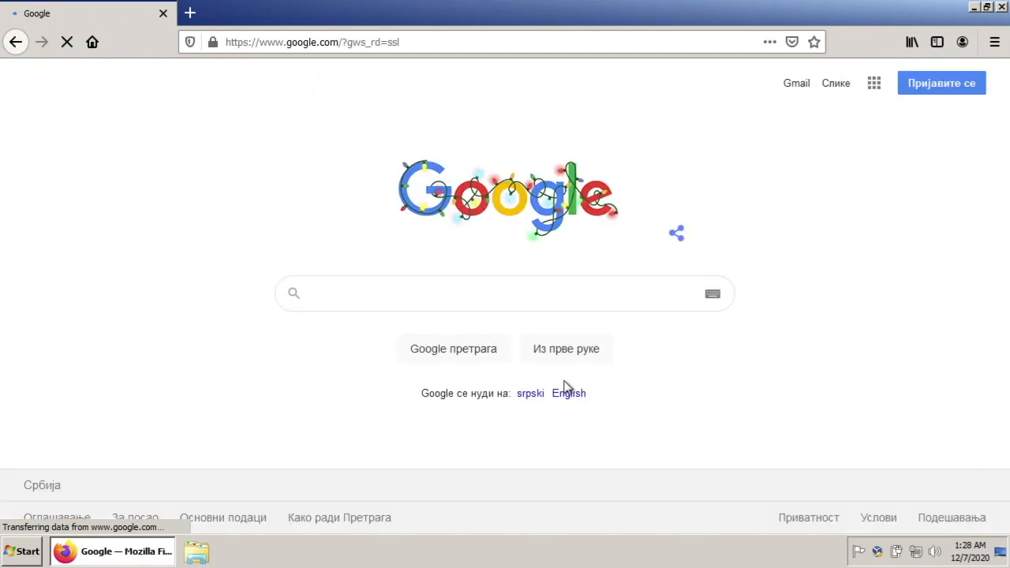
Search Google for "ubuntu budgie" and open the ubuntubudgie.org website
click(342, 300)
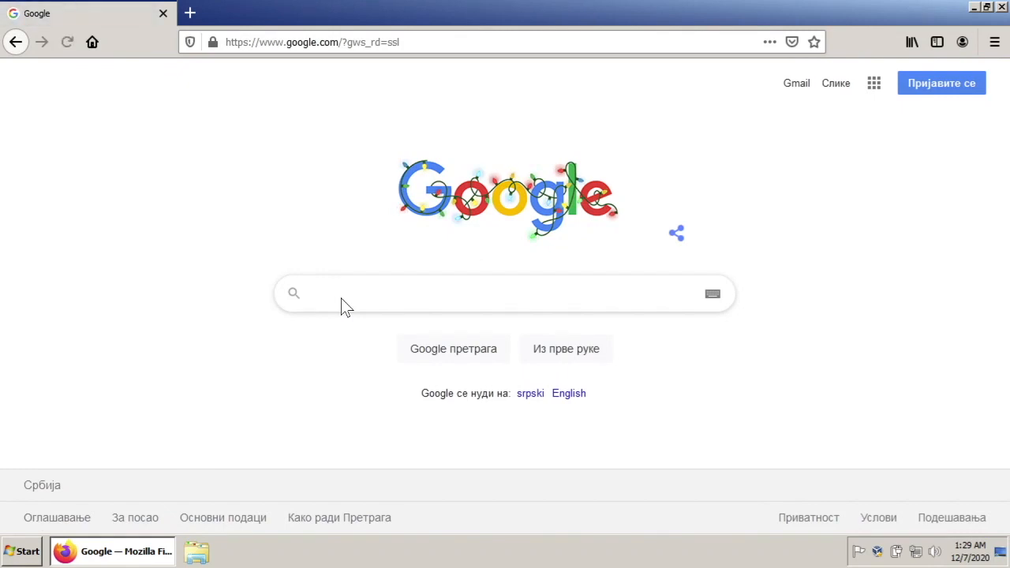
text(ubuntu b)
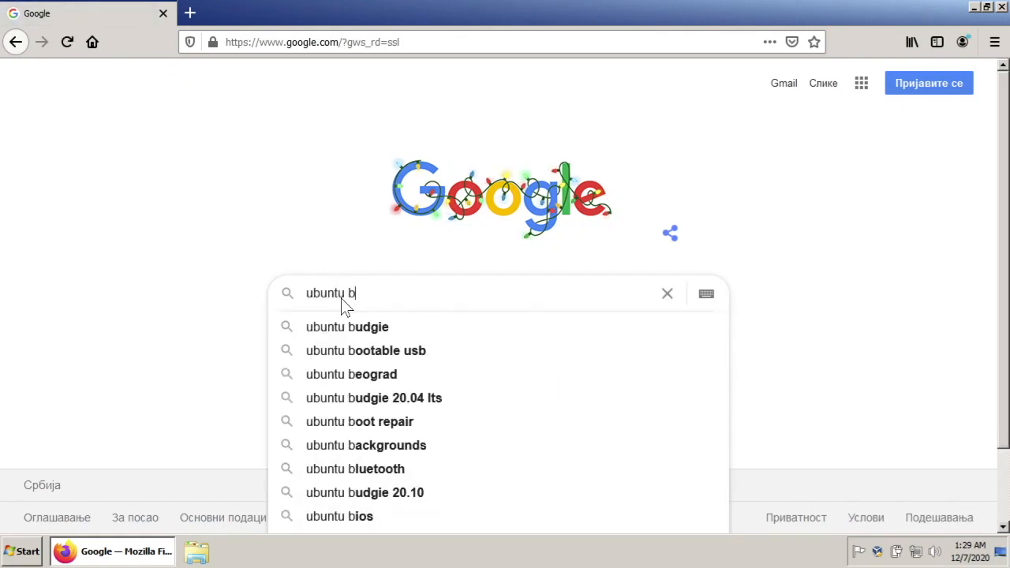
text(udgie)
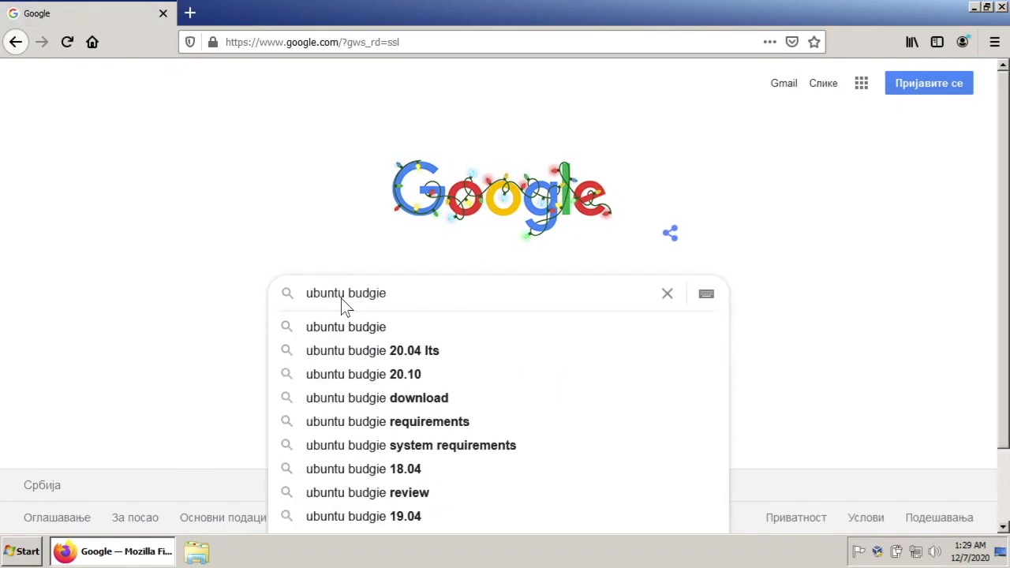
click(374, 329)
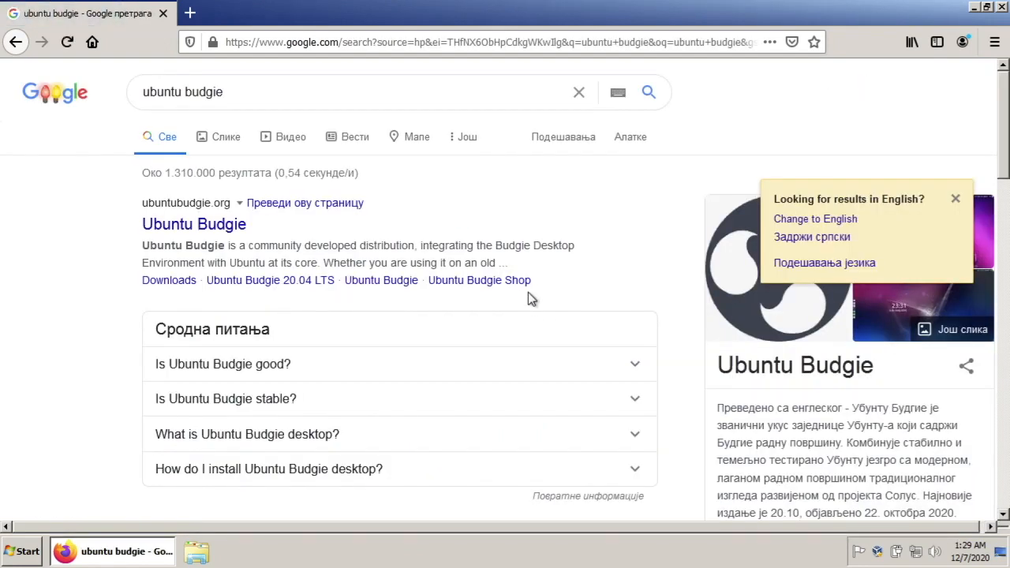
click(229, 226)
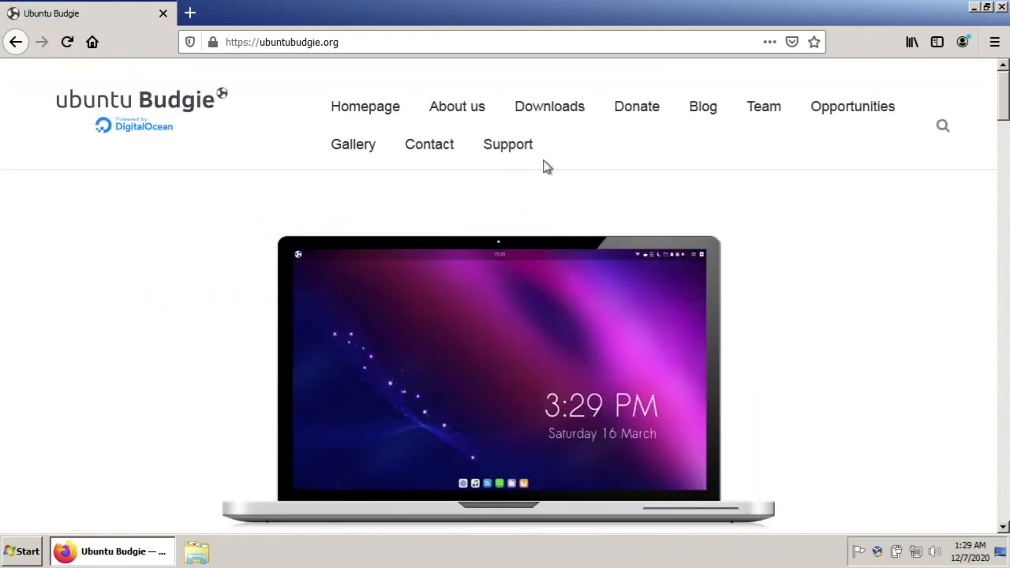
On the site's Downloads page, save the Ubuntu Budgie 20.04.1 direct download ISO, choosing Desktop as the destination
click(549, 111)
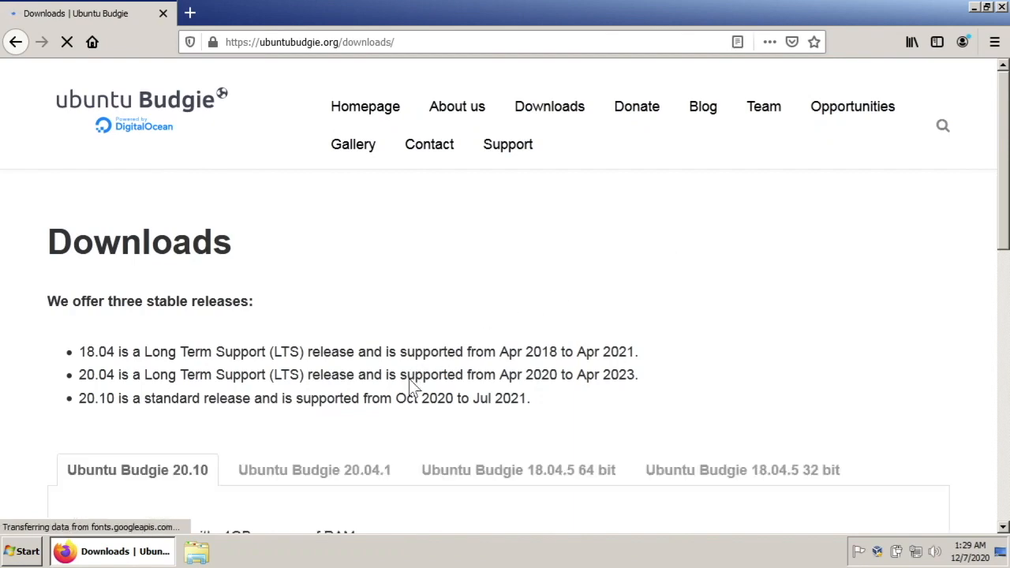
scroll(410, 384, down, 2)
click(345, 394)
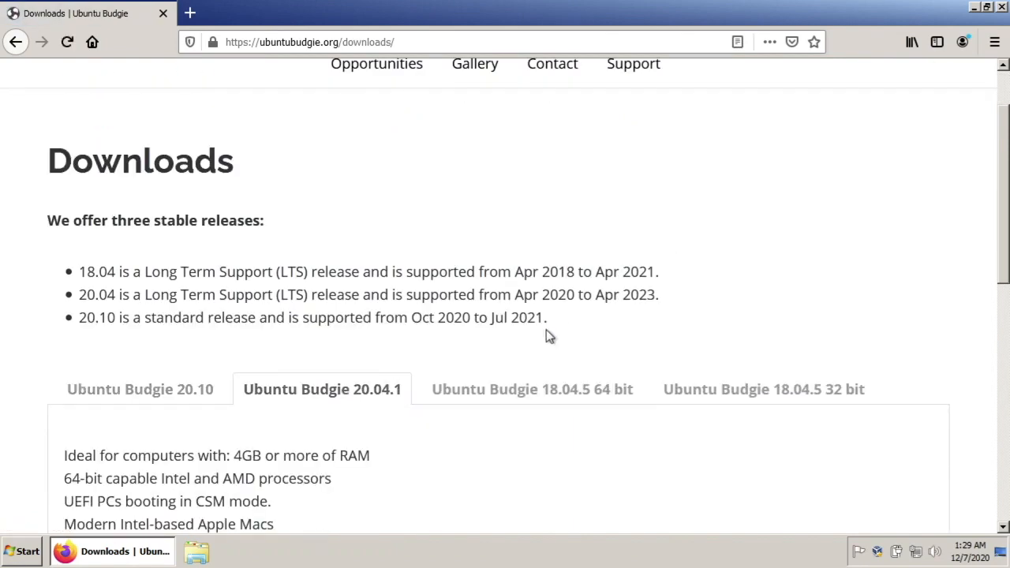
scroll(544, 336, down, 3)
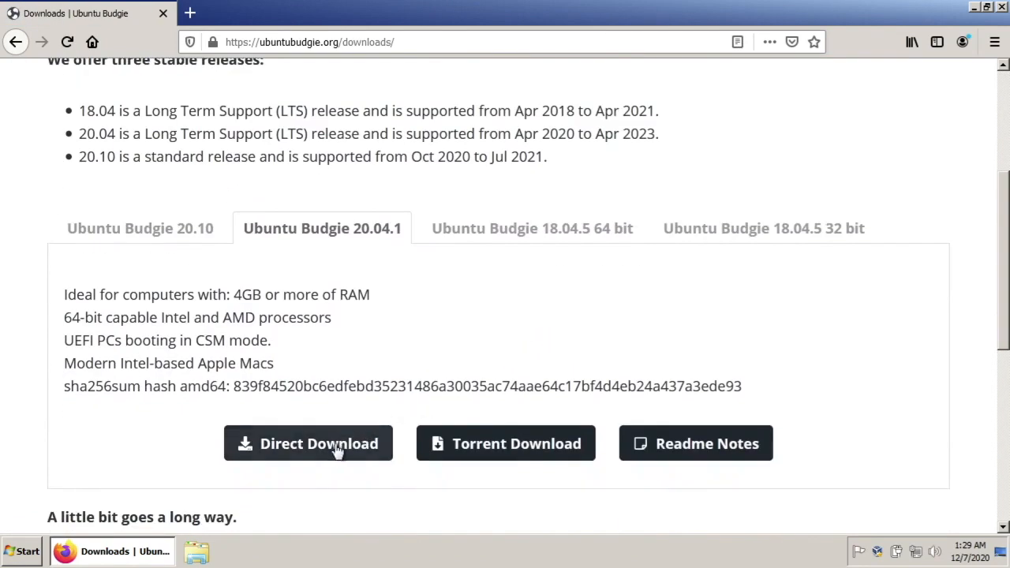
right_click(327, 451)
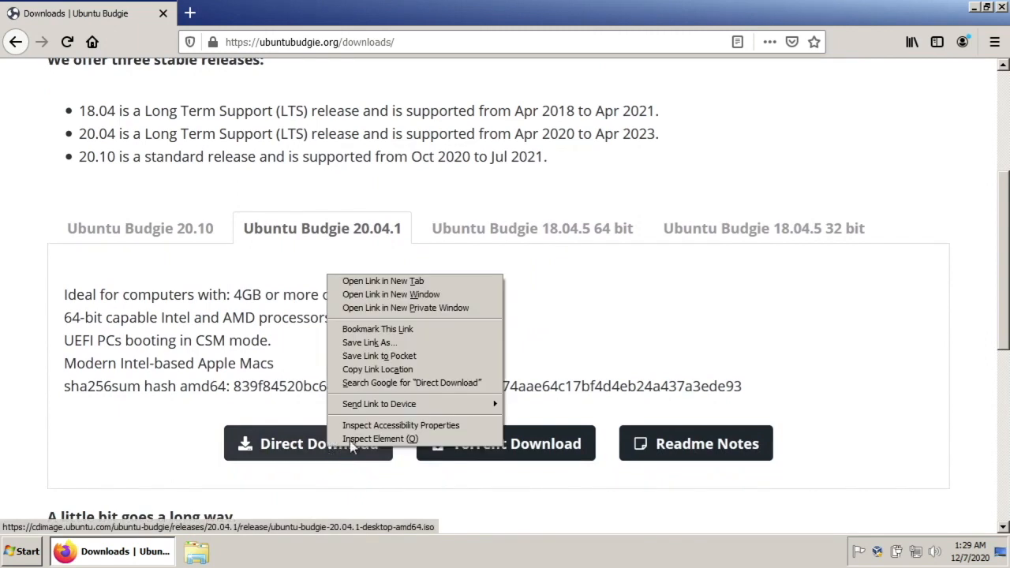
click(450, 342)
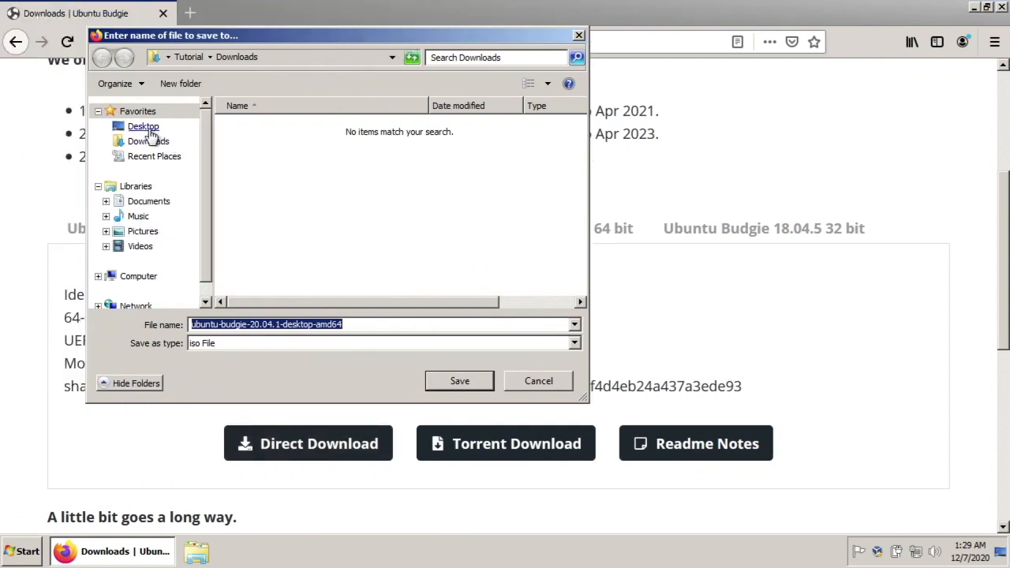
click(148, 130)
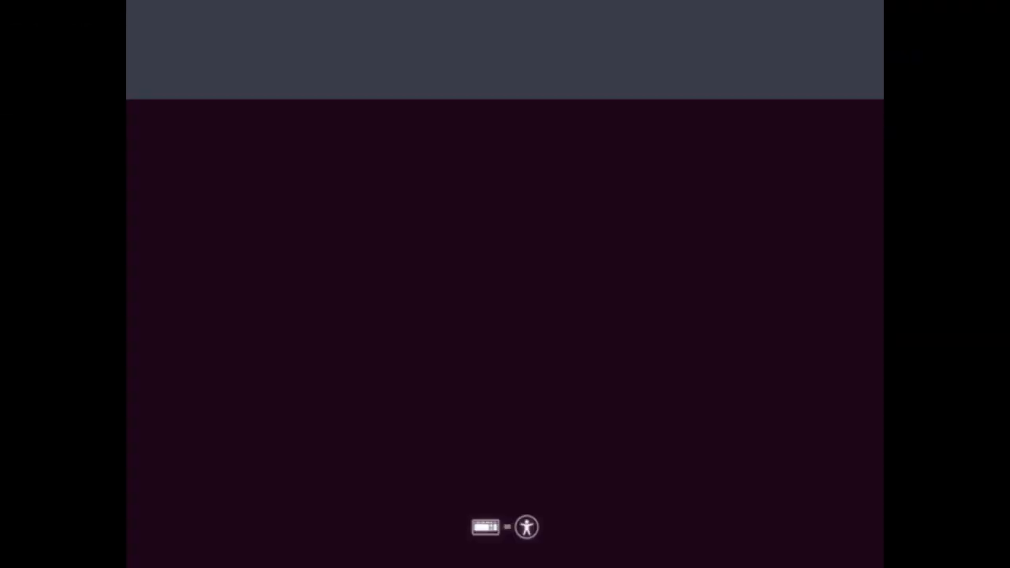
Boot the Ubuntu Budgie disc with the Install Ubuntu Budgie option and cancel the filesystem check
key(Return)
key(Return)
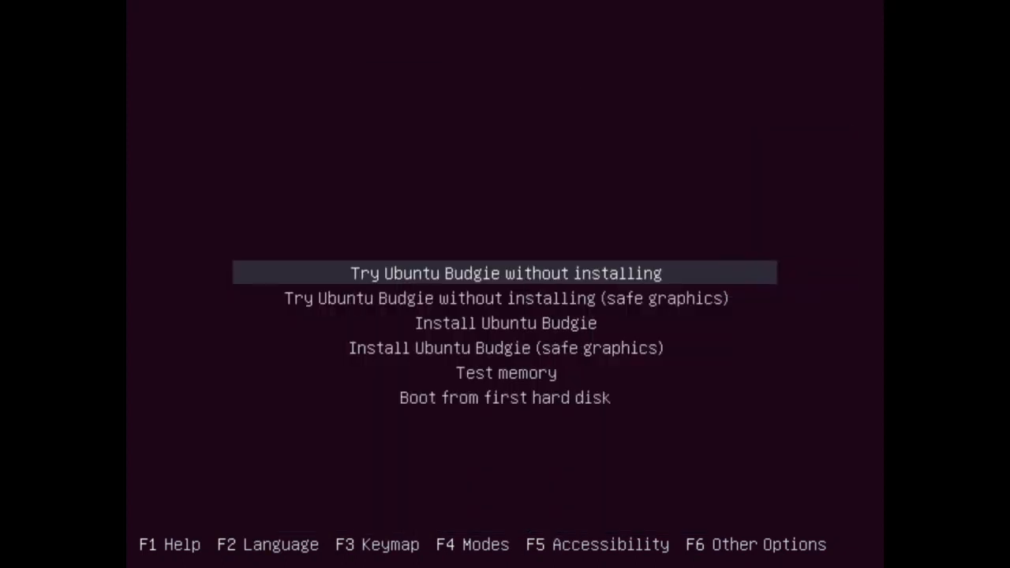
key(Down)
key(Down)
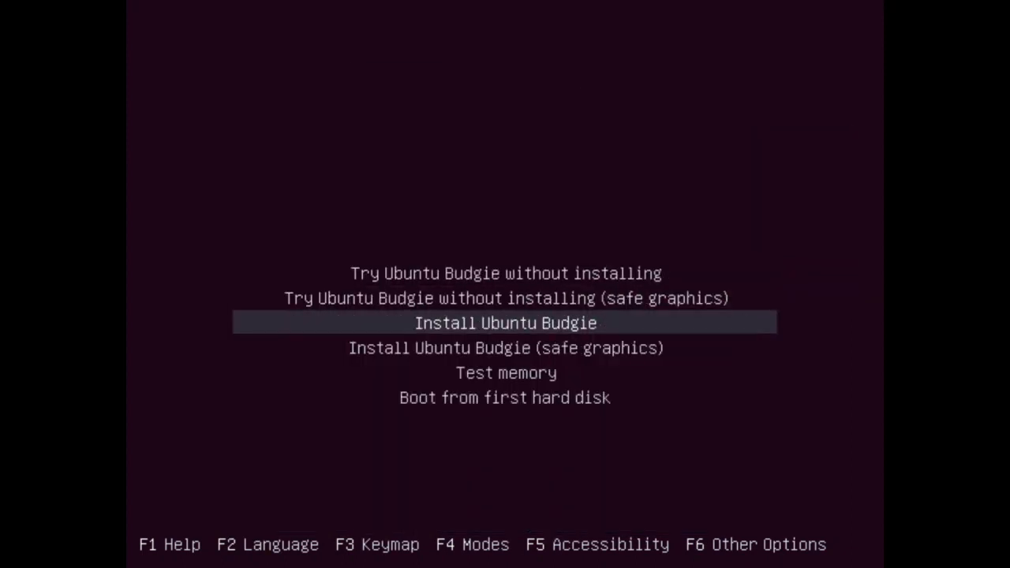
key(Return)
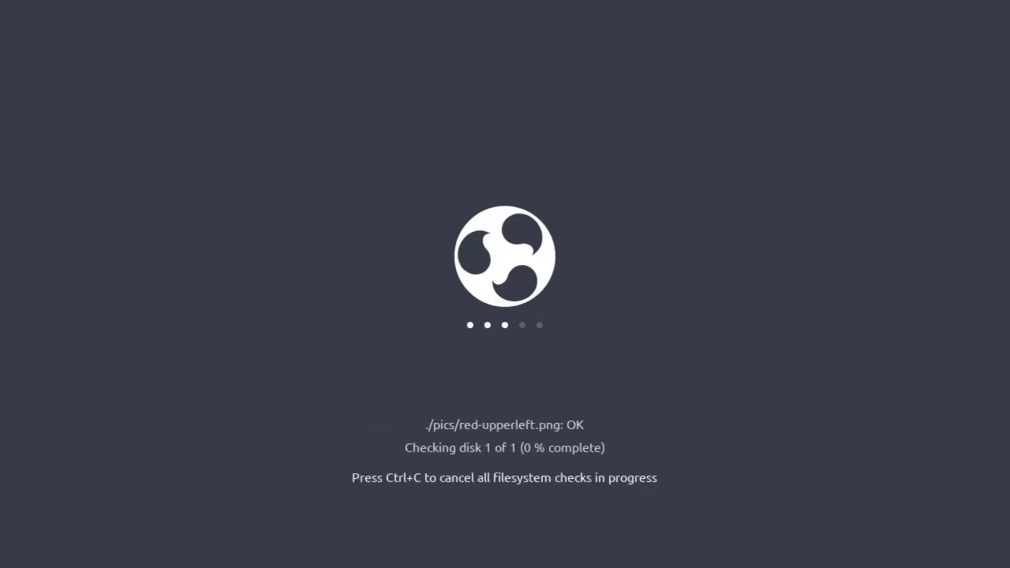
key(ctrl+c)
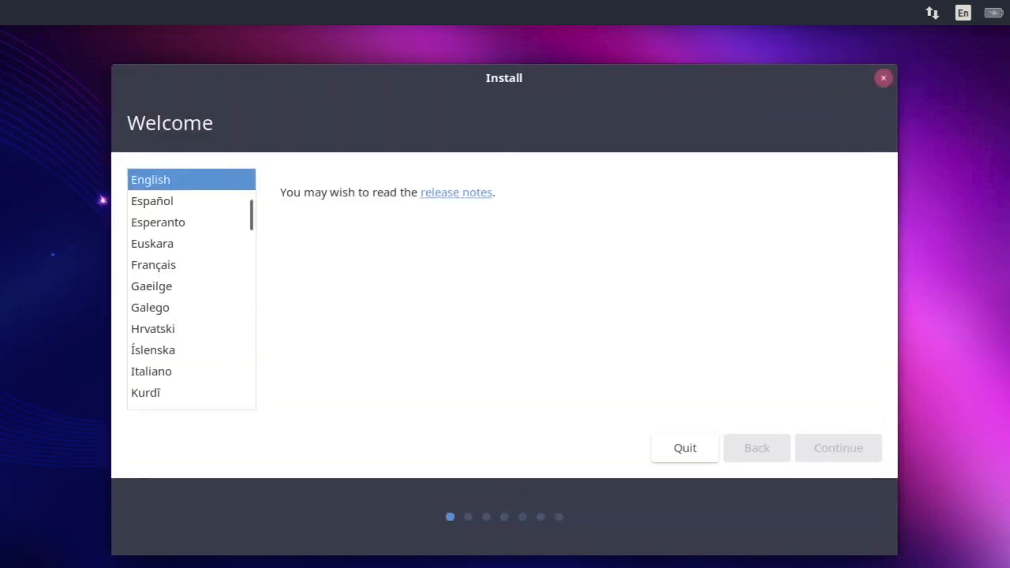
Select English as the installer language and continue to the keyboard layout page
click(203, 187)
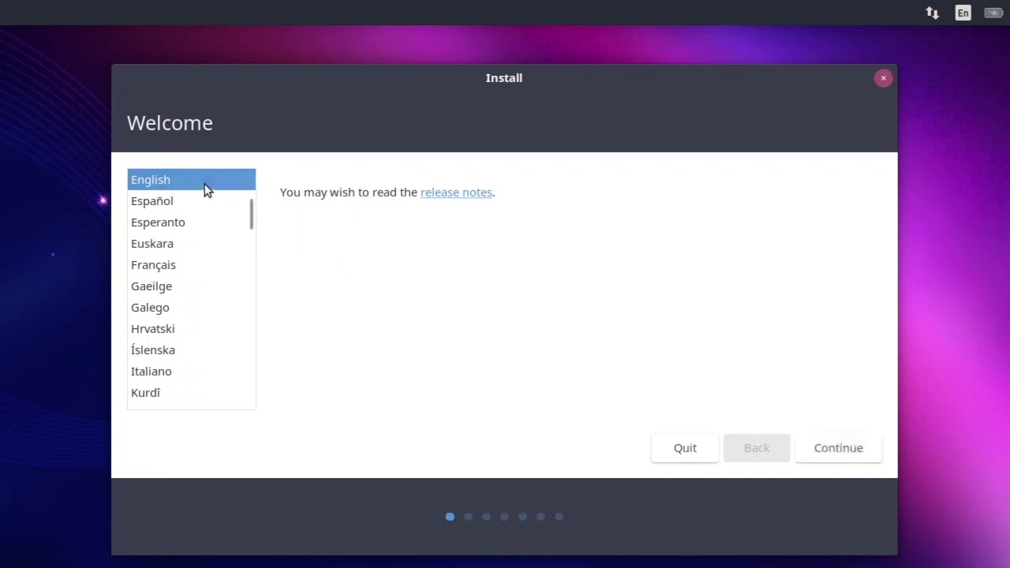
click(826, 449)
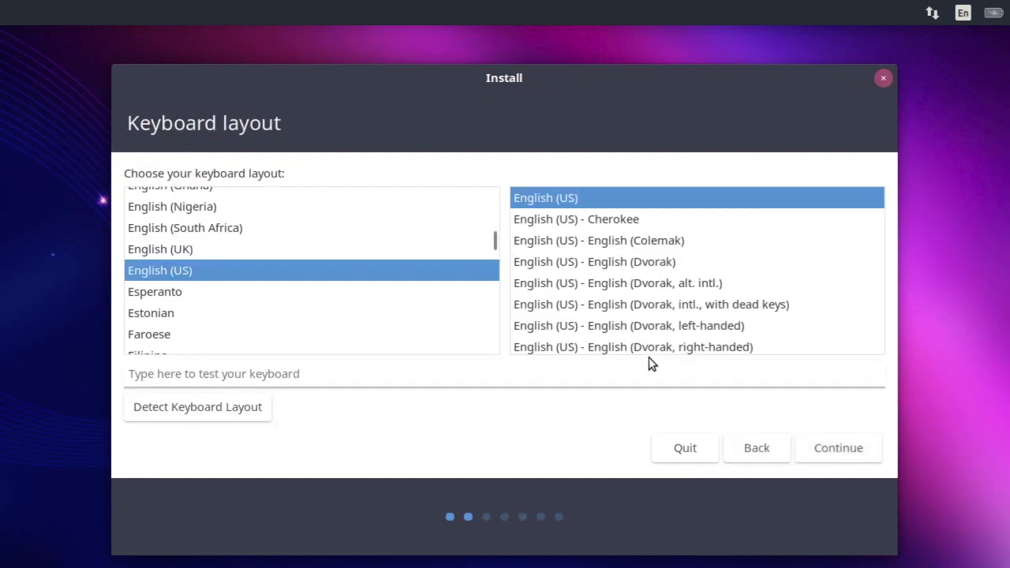
Accept the English (US) keyboard, choose Minimal installation, disable downloading updates, enable third-party software, and continue to the installation type
click(816, 447)
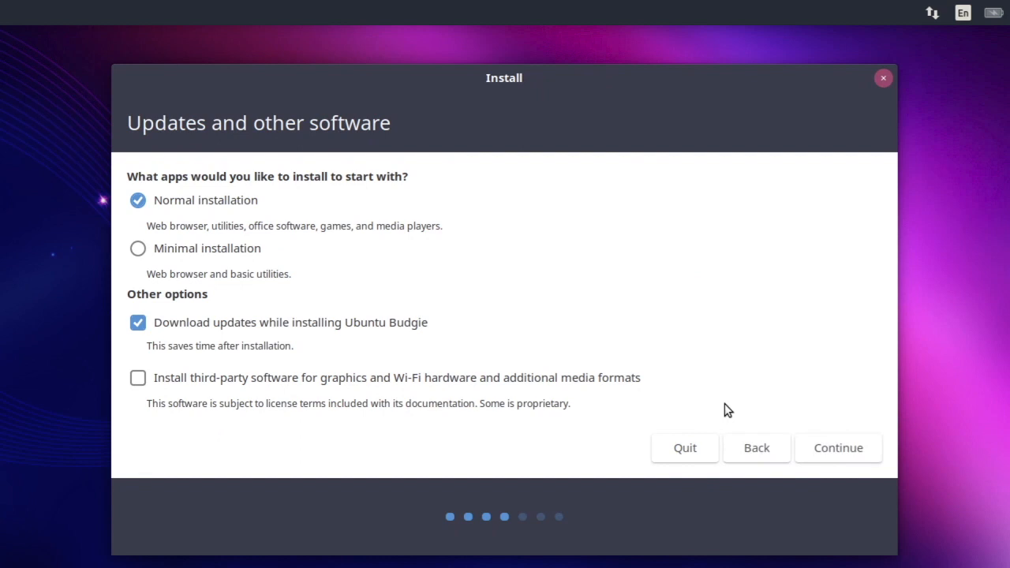
click(137, 322)
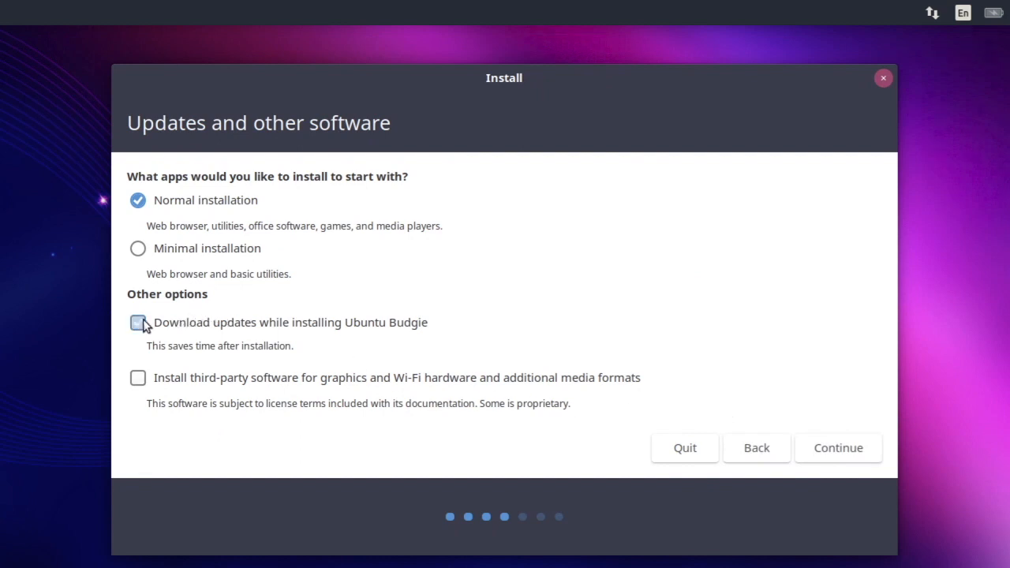
click(137, 250)
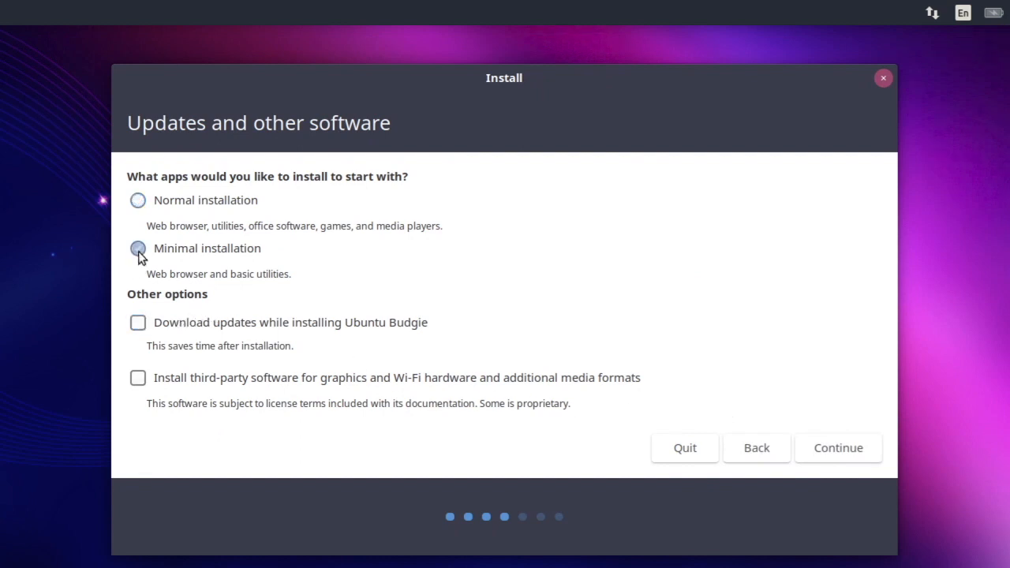
click(137, 378)
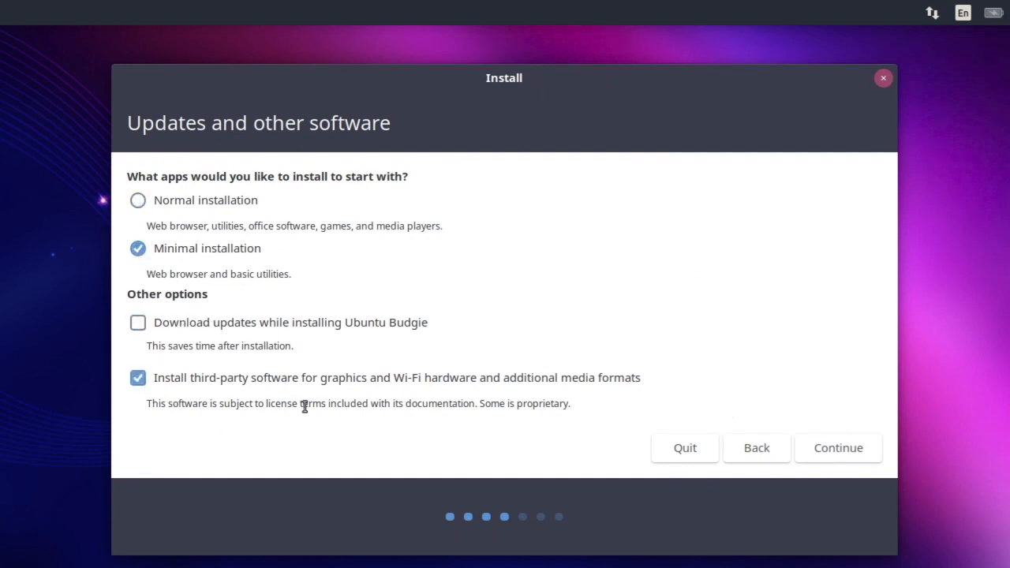
click(855, 449)
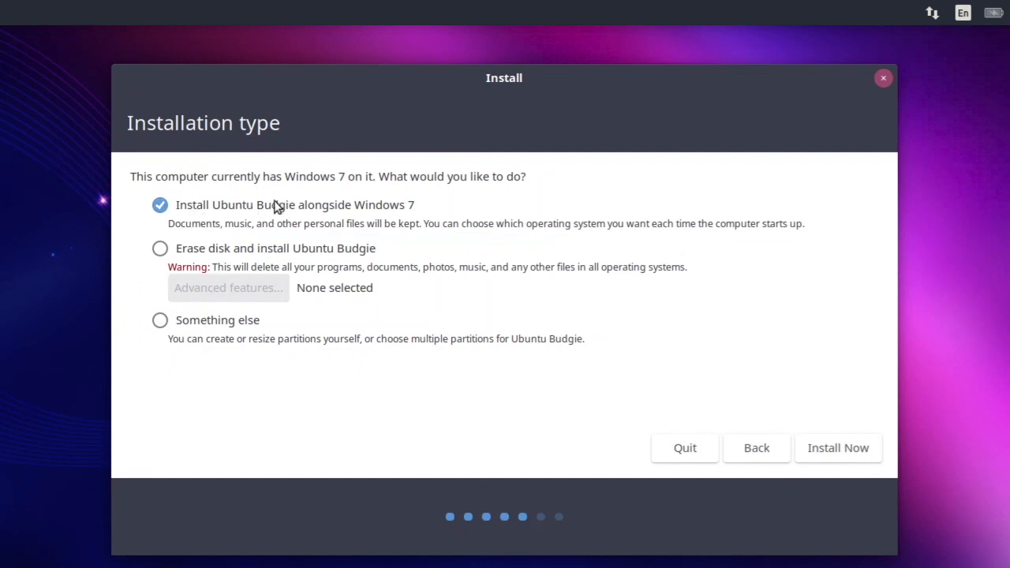
Choose Something else as the installation type and create an 8192 MB logical Ext4 partition mounted at / in the free space
click(160, 320)
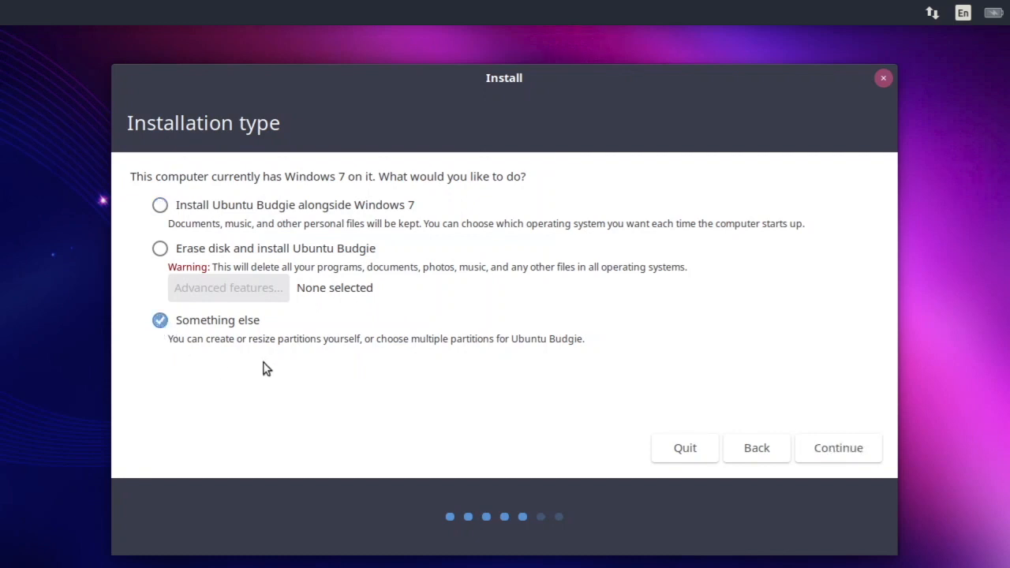
click(825, 451)
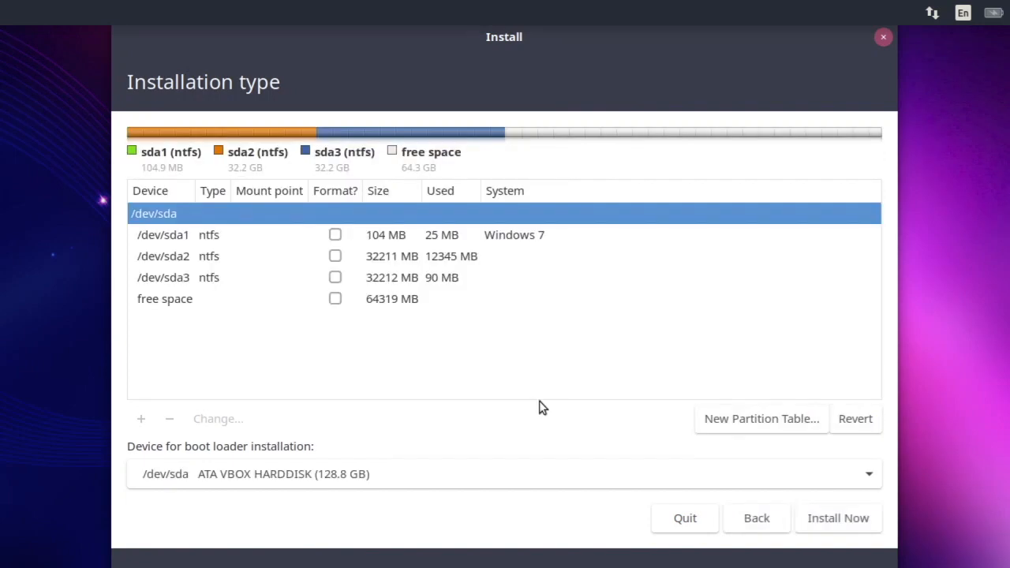
click(173, 308)
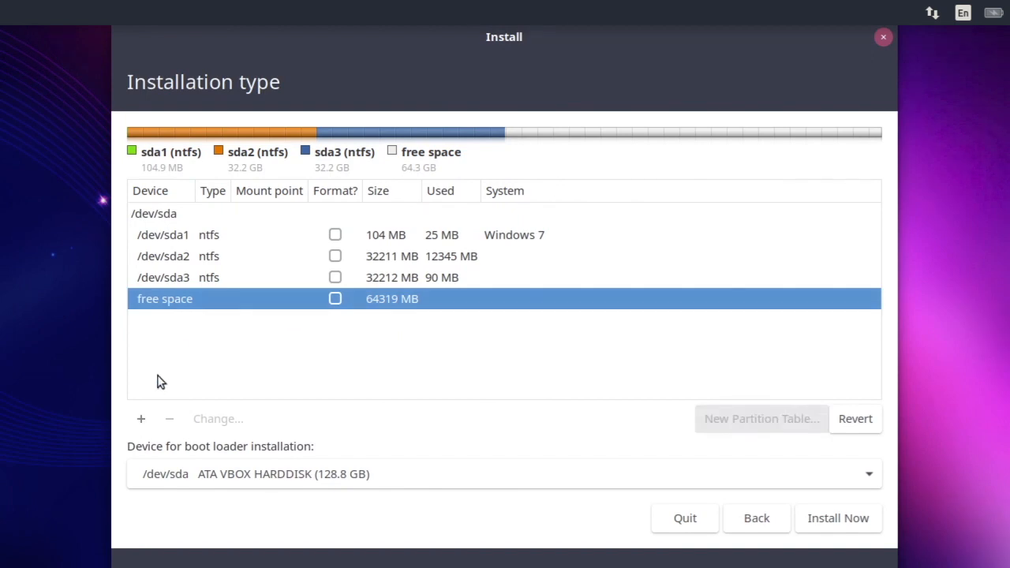
click(143, 421)
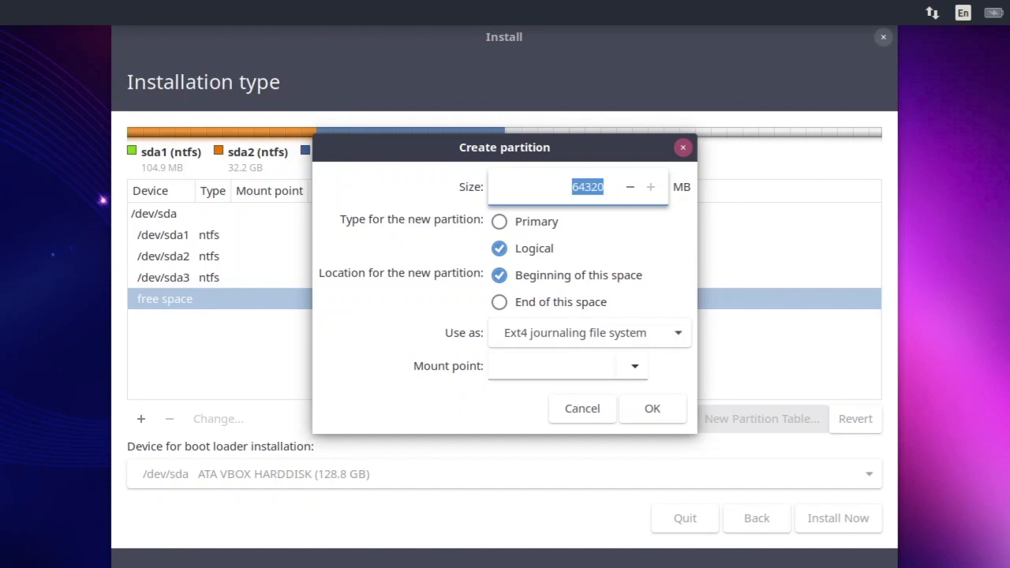
text(8192)
click(533, 332)
click(522, 335)
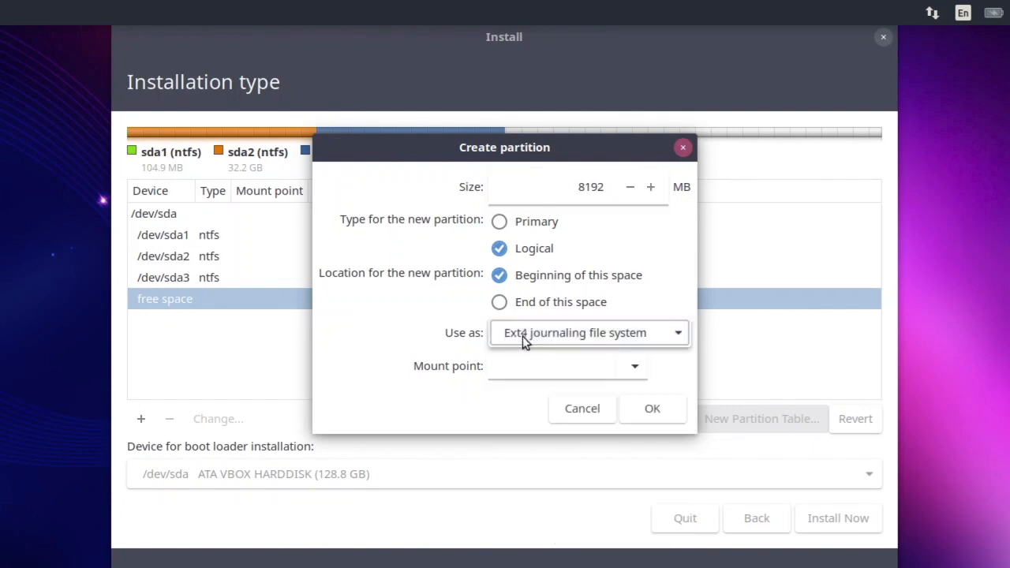
click(635, 369)
click(574, 392)
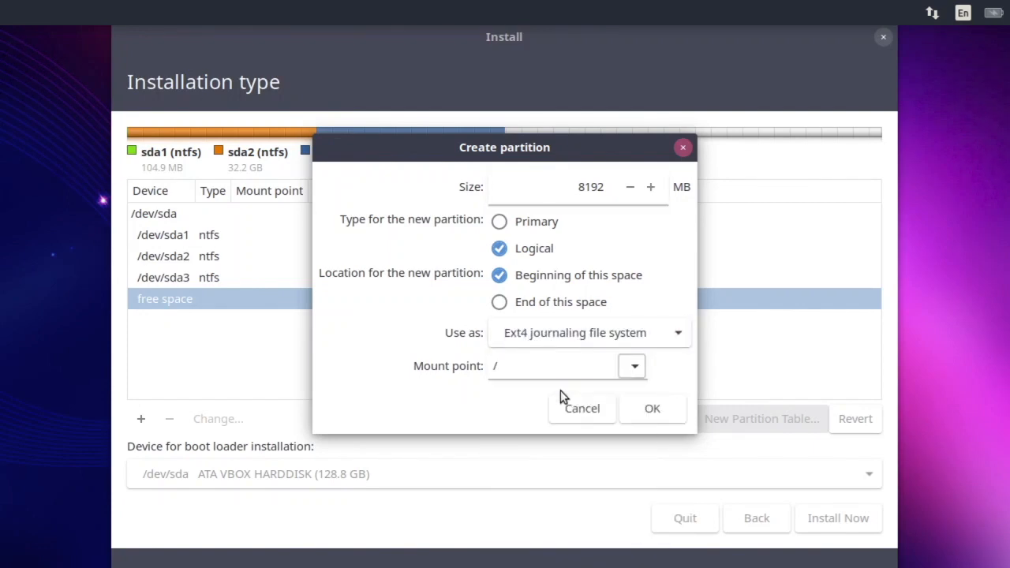
click(652, 409)
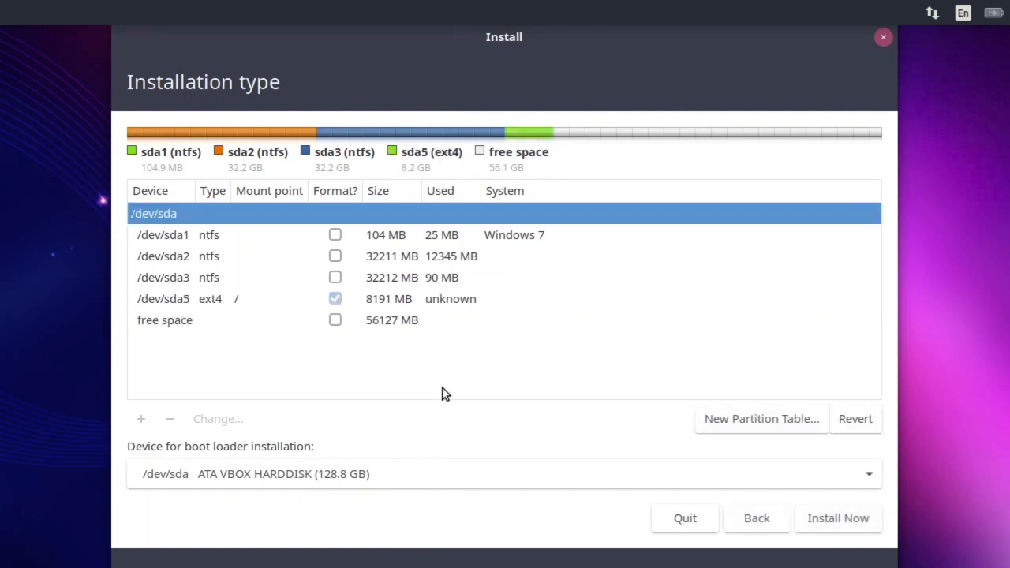
Create a 2048 MB logical swap area at the beginning of the remaining free space
click(189, 332)
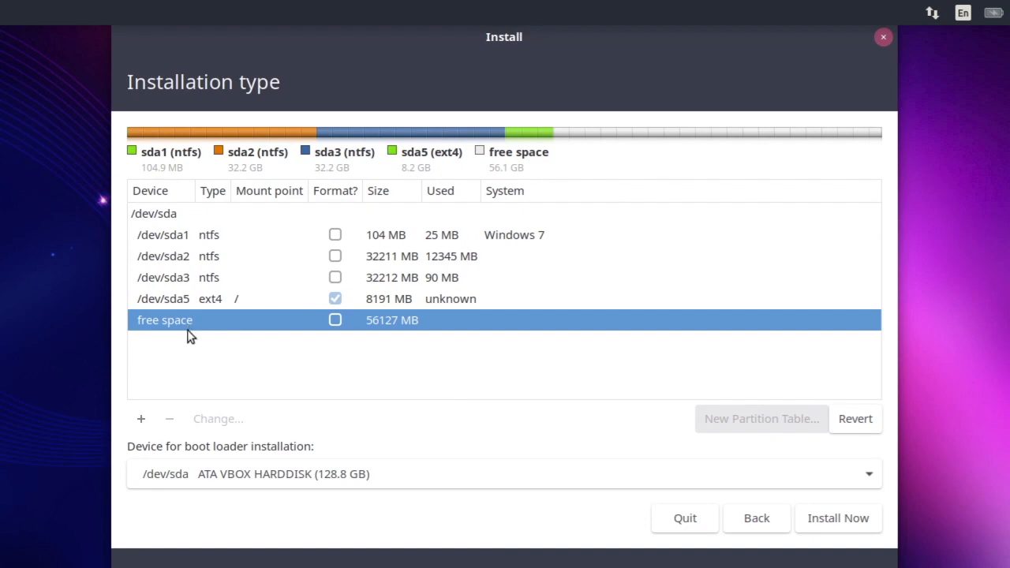
click(142, 420)
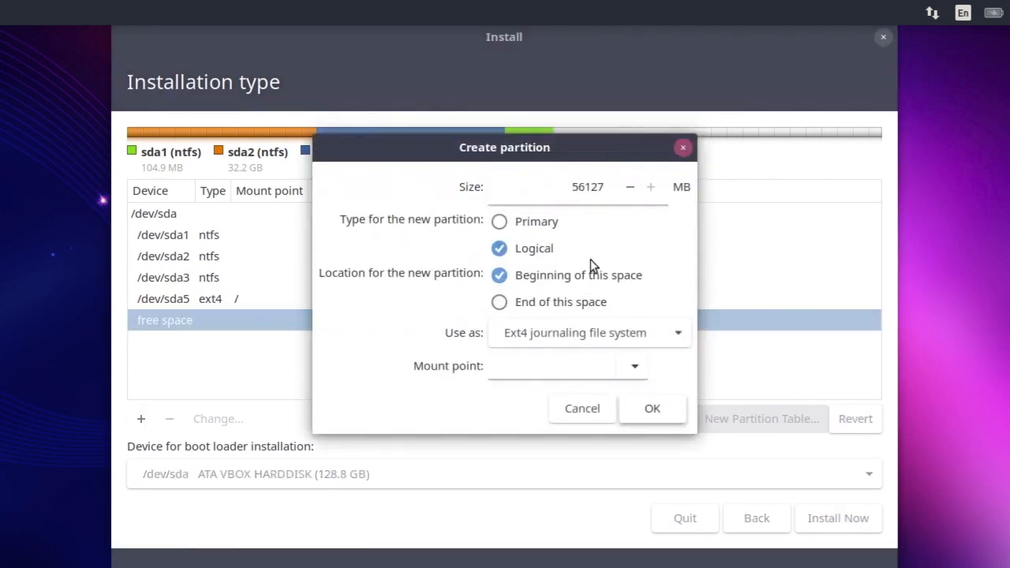
double_click(593, 190)
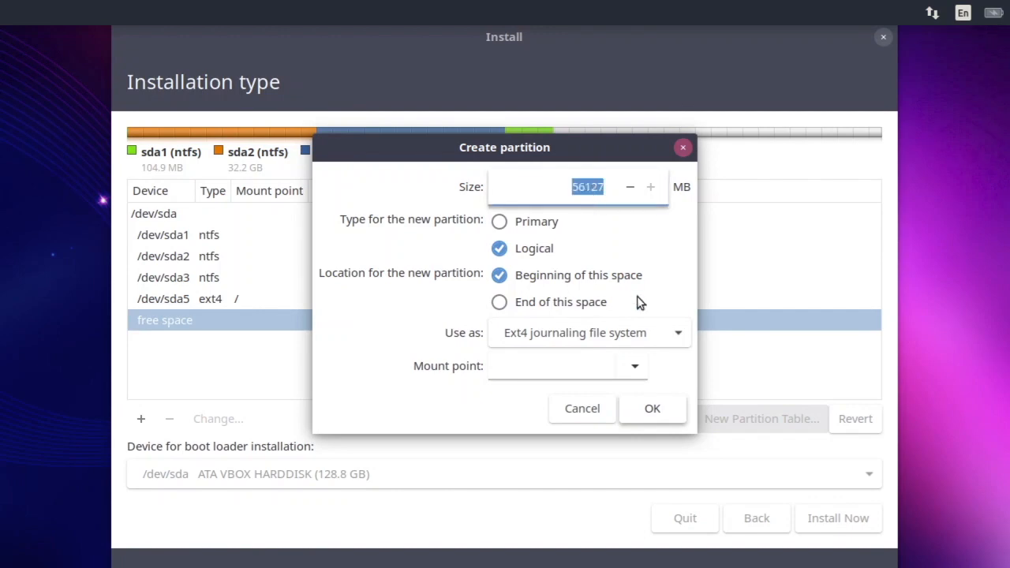
text(20)
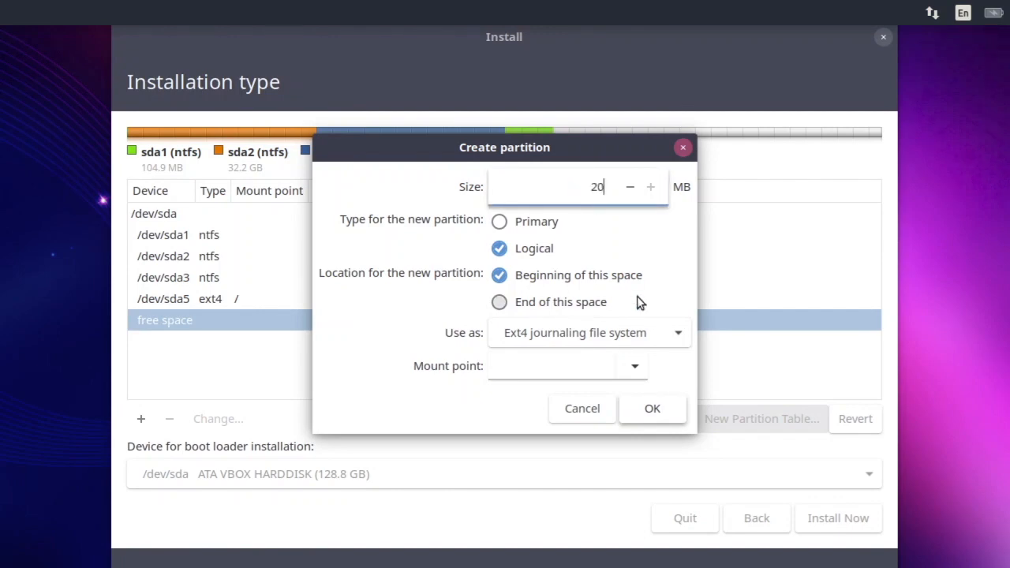
text(48)
click(644, 341)
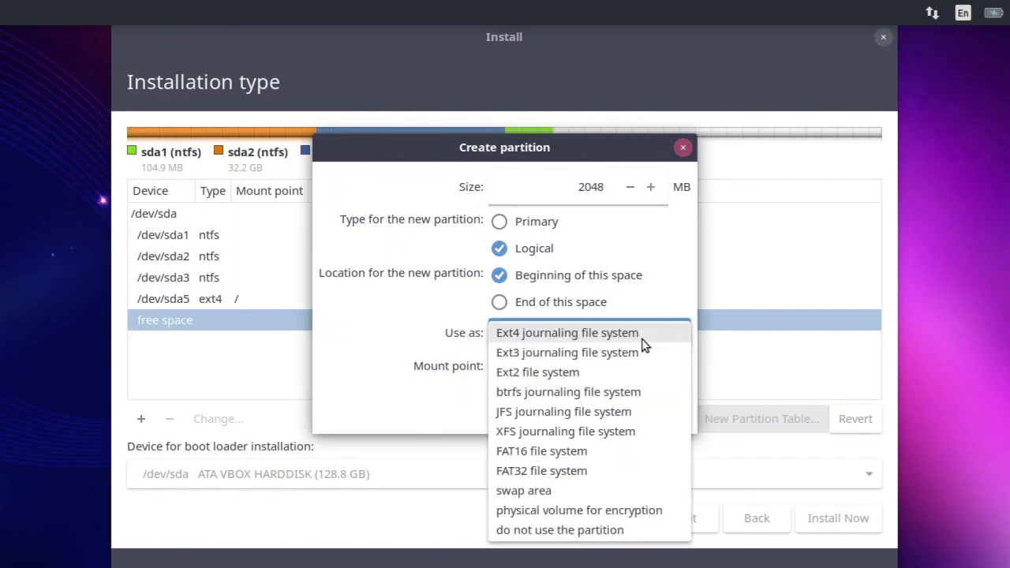
click(549, 494)
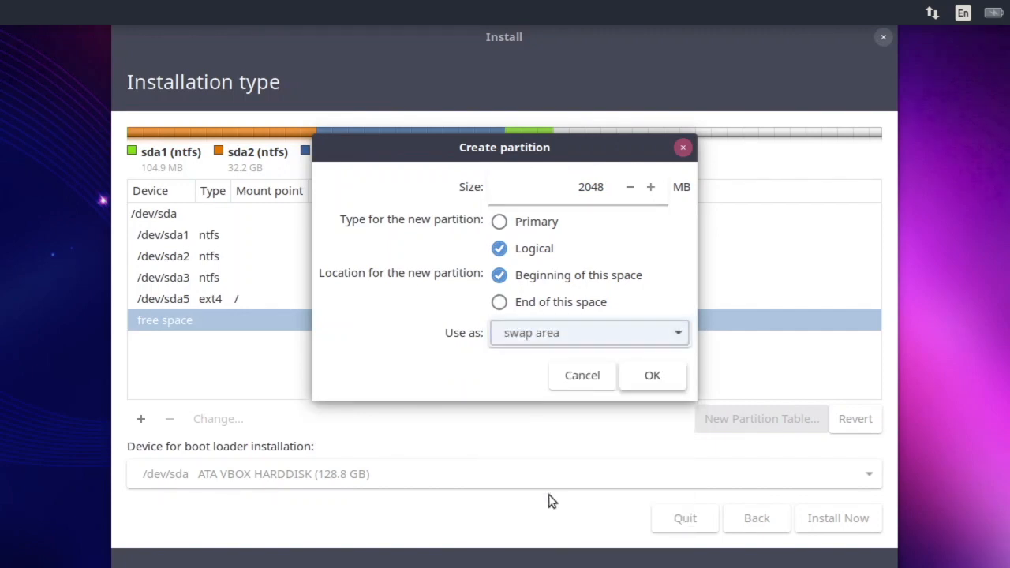
click(649, 377)
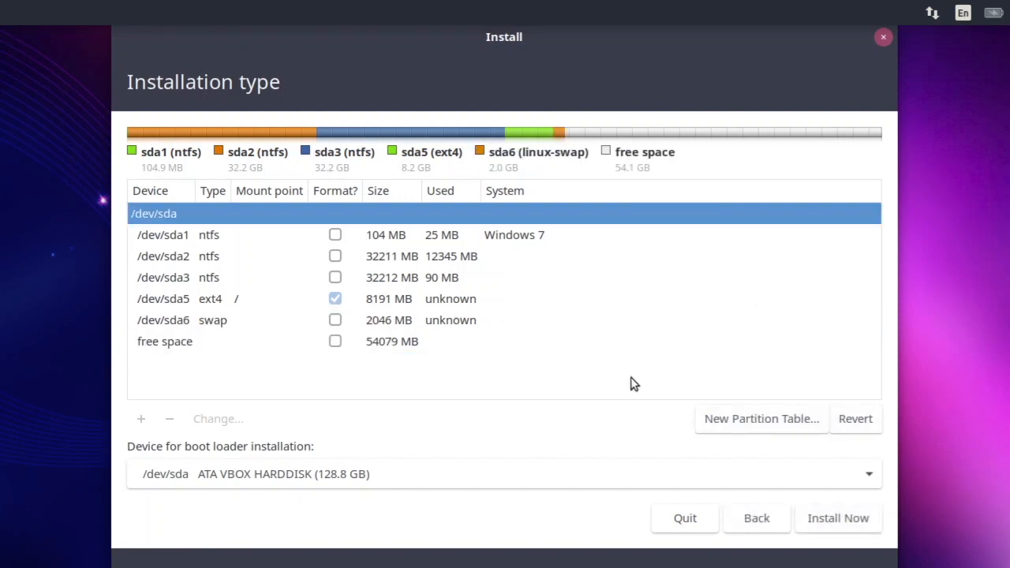
Create a logical Ext4 partition mounted at /home using all of the remaining free space
click(246, 348)
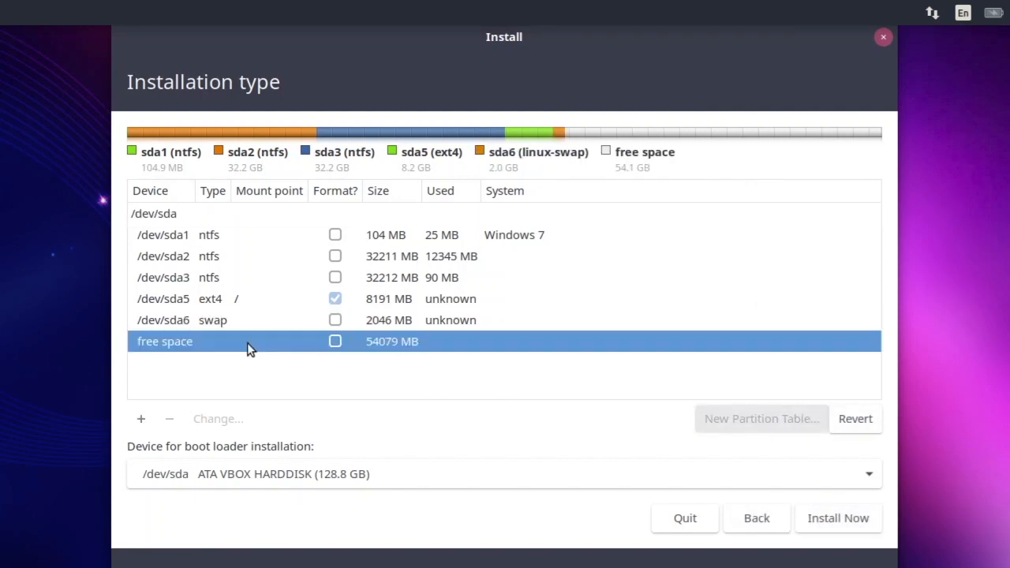
click(141, 422)
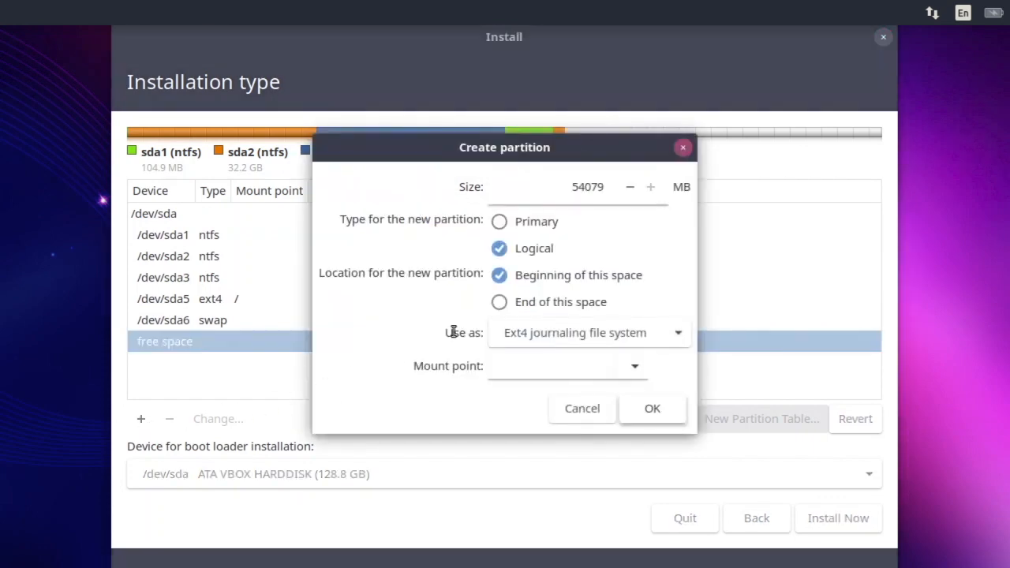
click(637, 368)
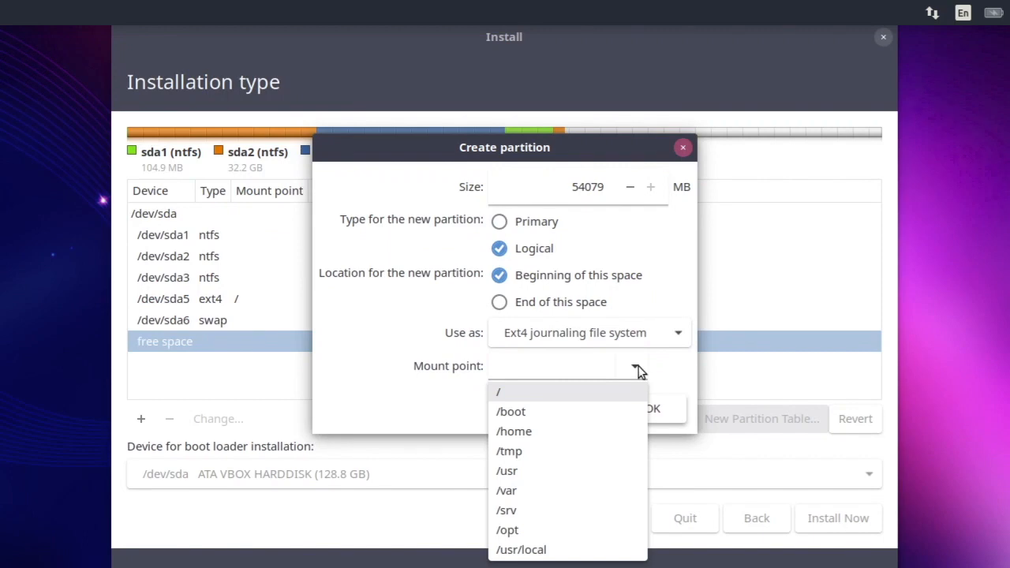
click(545, 442)
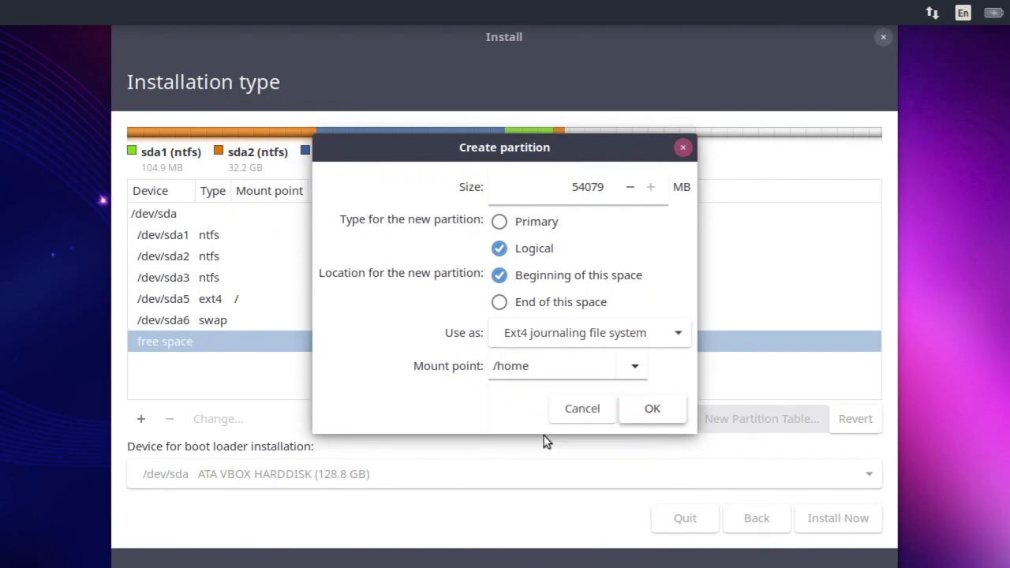
click(649, 410)
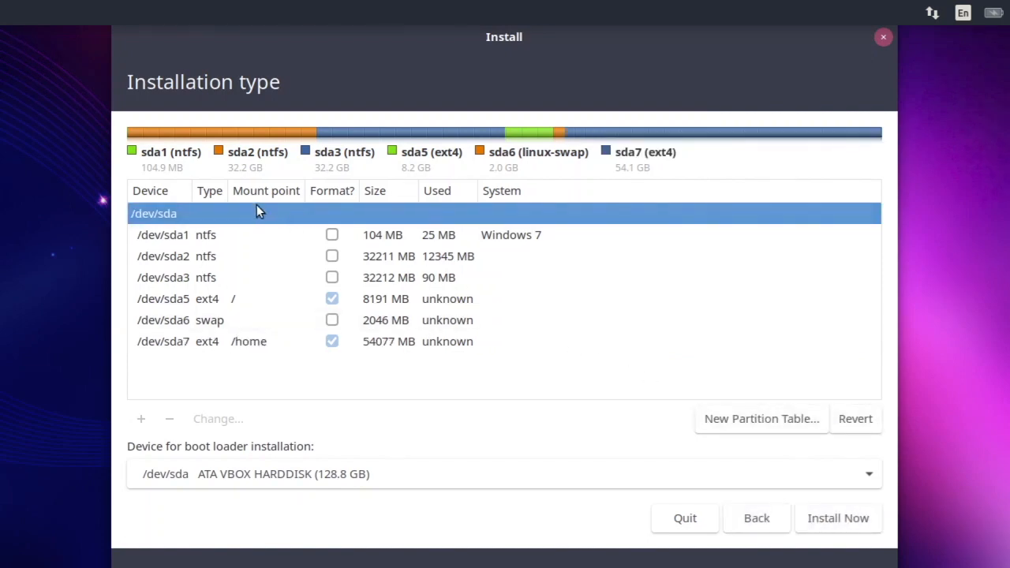
Review each partition in the table, from the Windows NTFS partitions through the root, swap and /home partitions
click(207, 244)
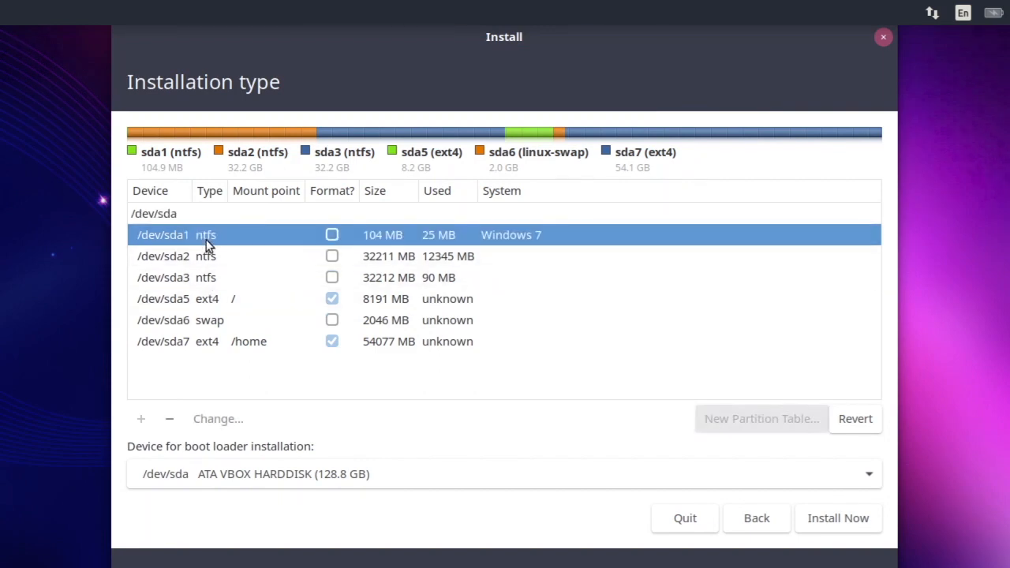
click(209, 260)
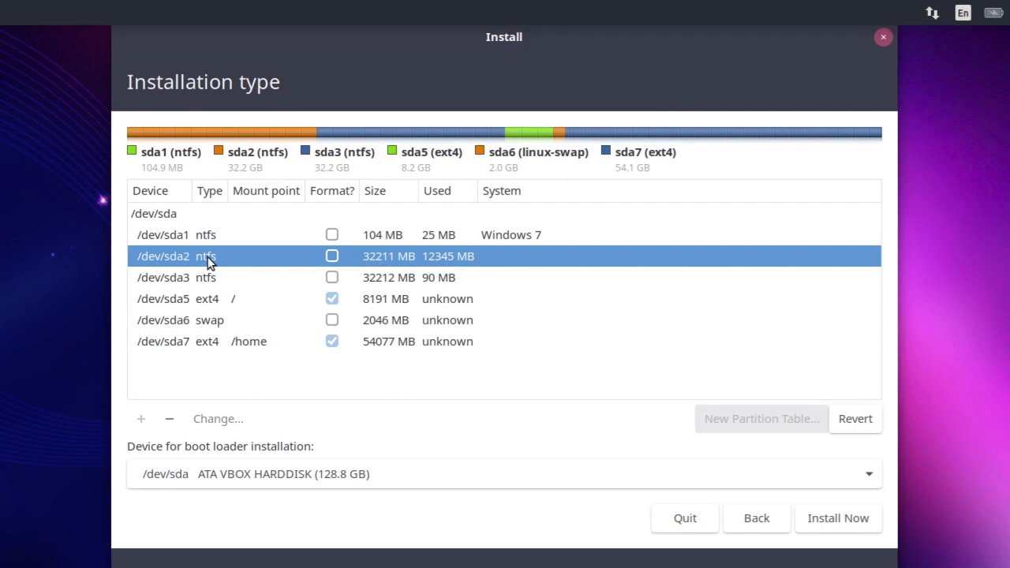
click(206, 282)
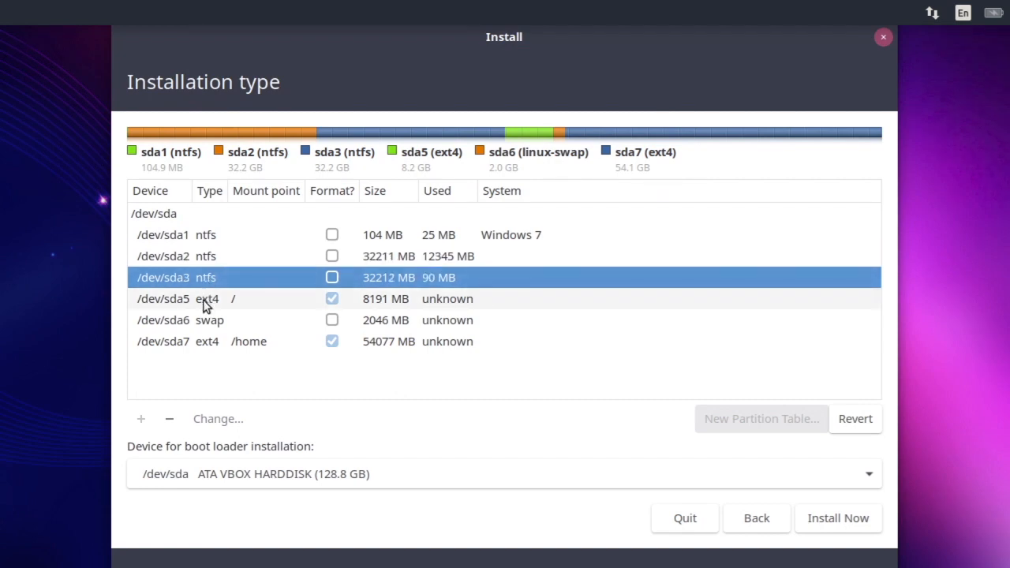
click(205, 306)
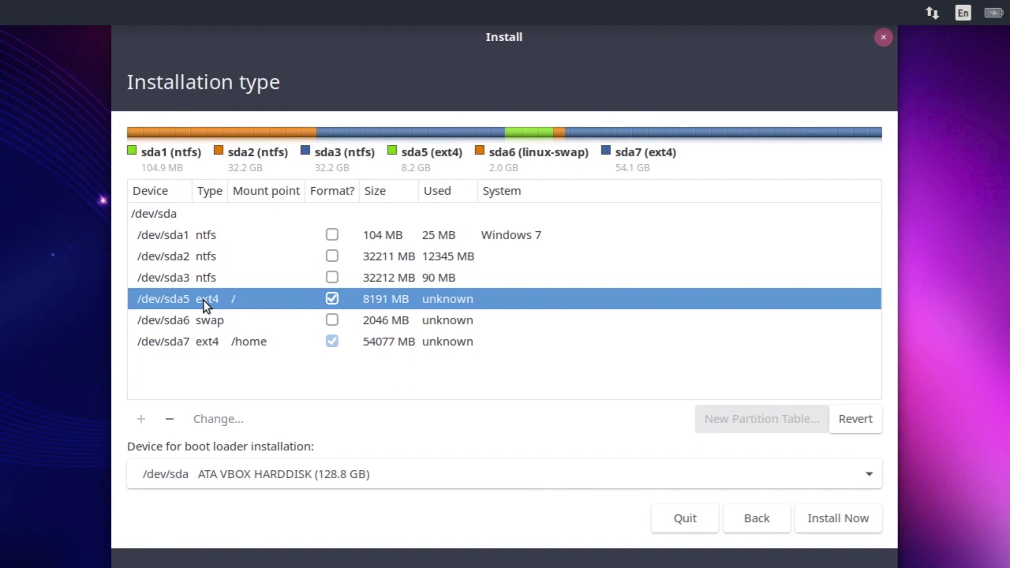
click(205, 327)
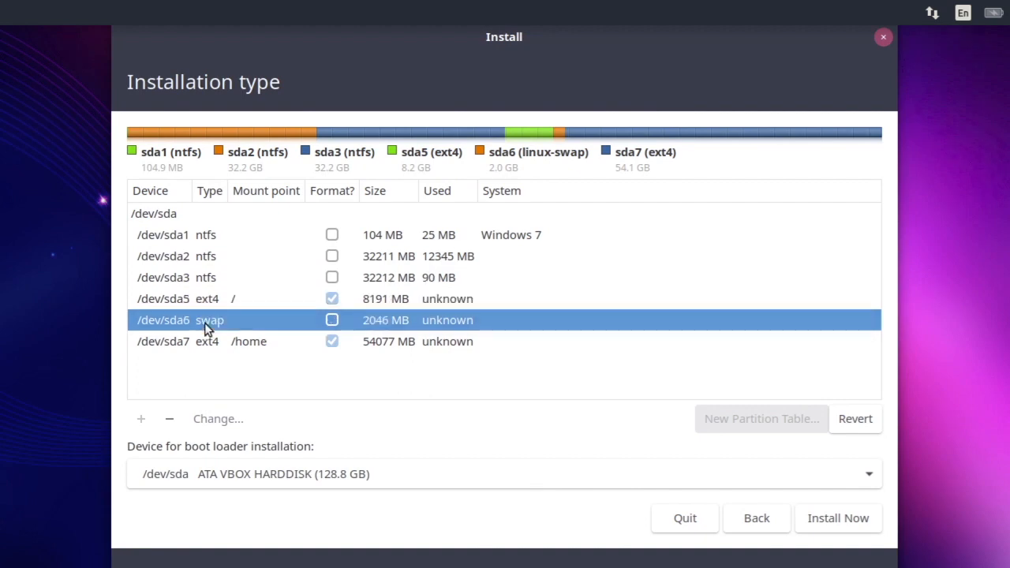
click(204, 348)
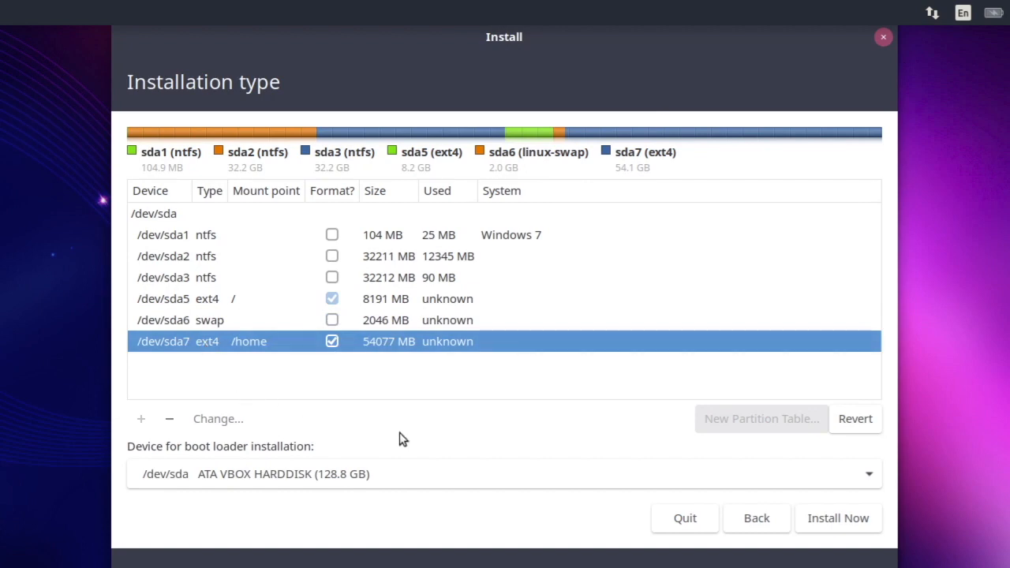
Start the installation, confirm writing the partition changes to disk, and accept Belgrade as the location
click(844, 522)
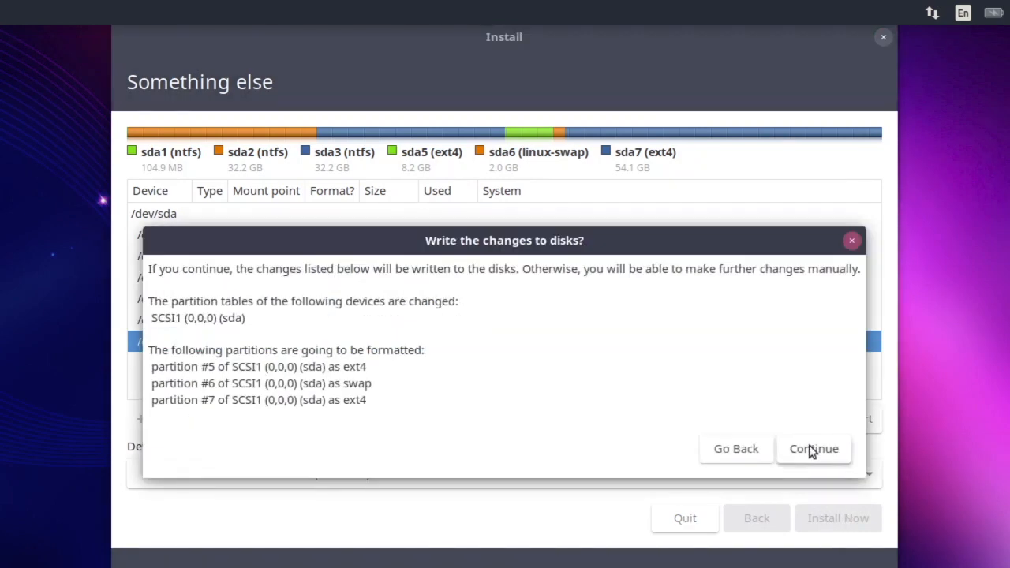
click(812, 449)
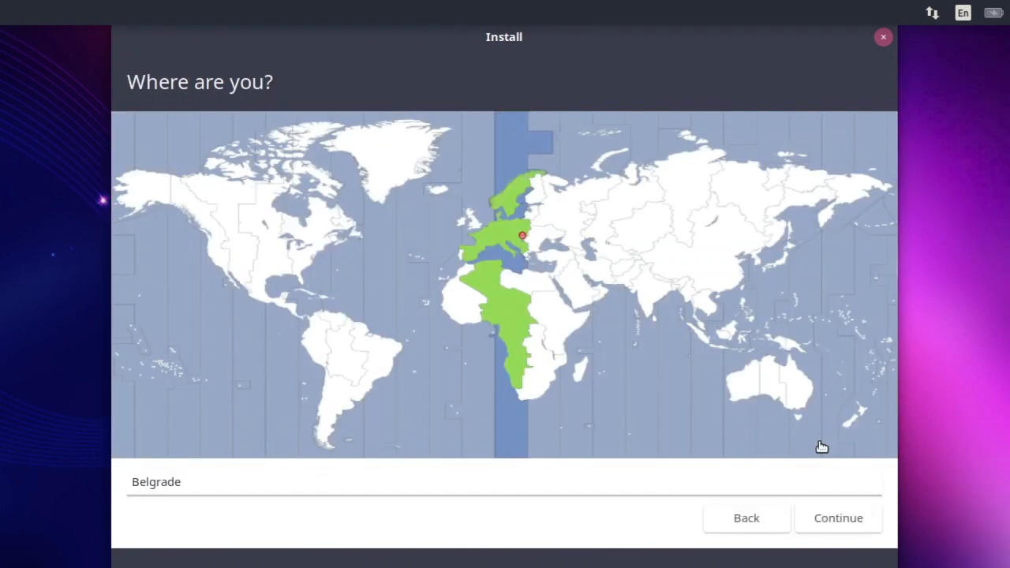
click(834, 519)
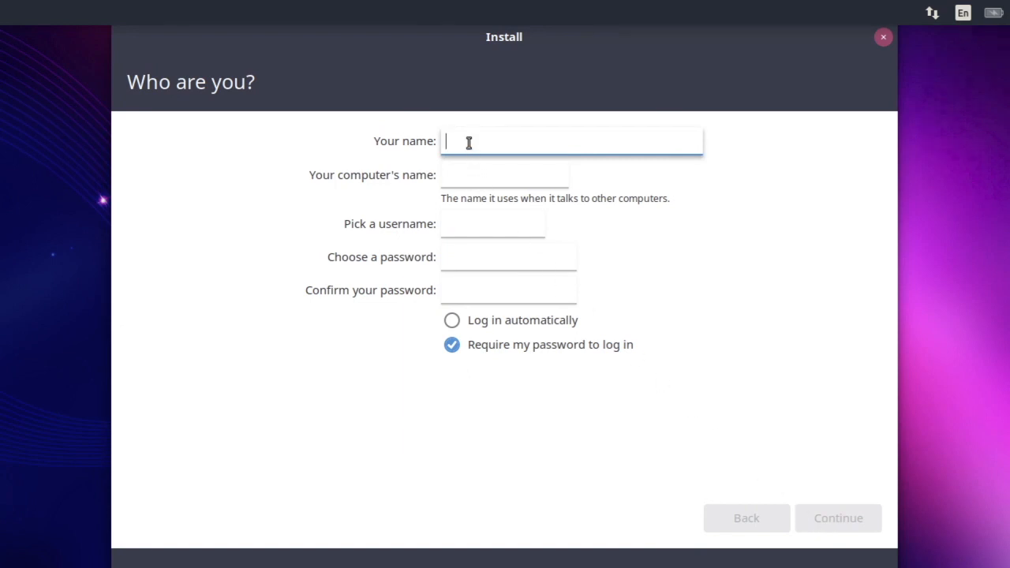
Enter Tutorial as the account's display name and replace the suggested computer name with ubuntu-pc
text(Tuto)
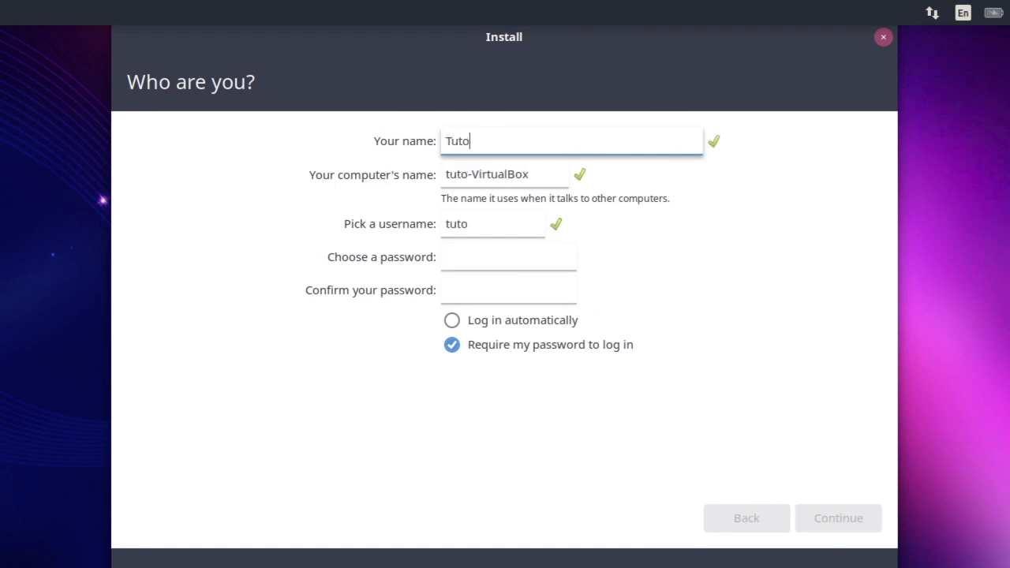
text(rial)
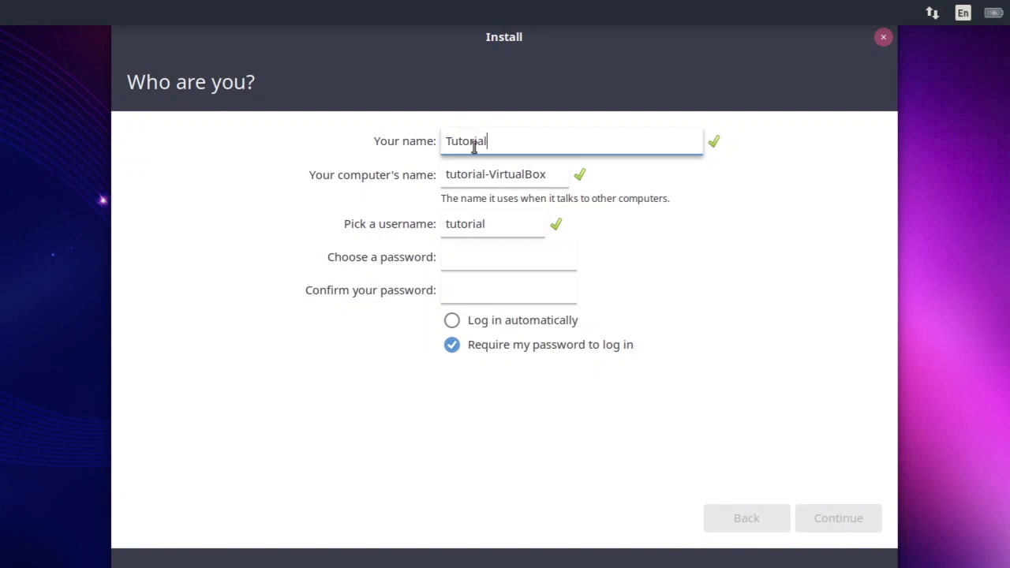
drag(490, 174, 550, 174)
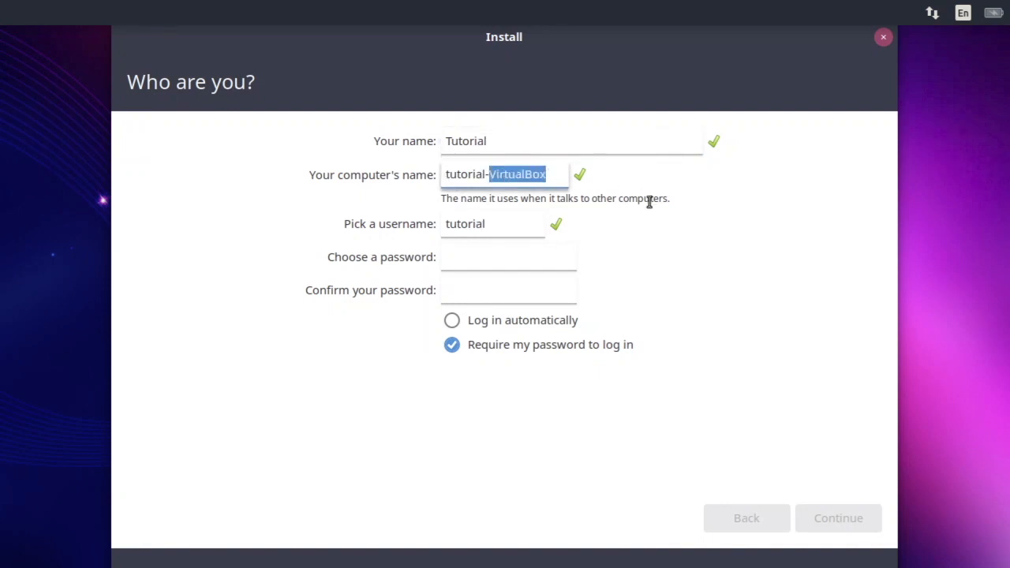
key(BackSpace)
key(BackSpace)
key(BackSpace)
key(BackSpace)
key(BackSpace)
key(BackSpace)
key(BackSpace)
key(BackSpace)
key(BackSpace)
key(BackSpace)
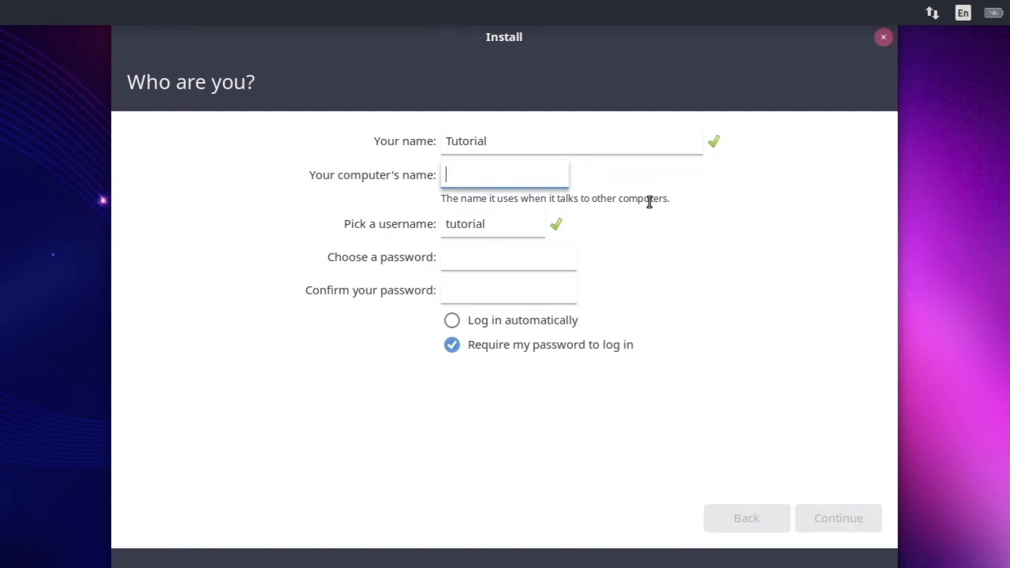
text(ububtu-)
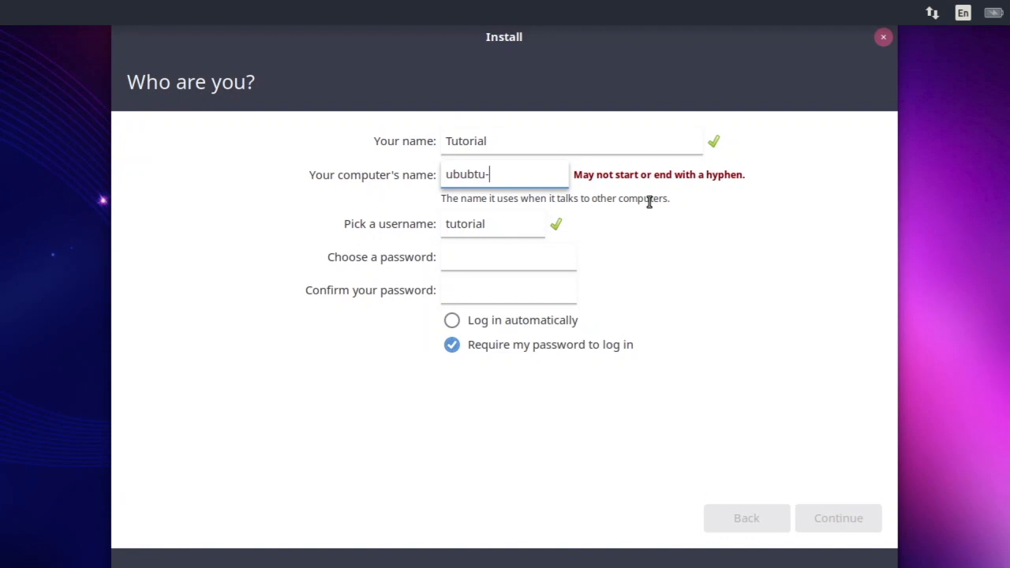
key(BackSpace)
key(BackSpace)
key(BackSpace)
key(BackSpace)
text(n)
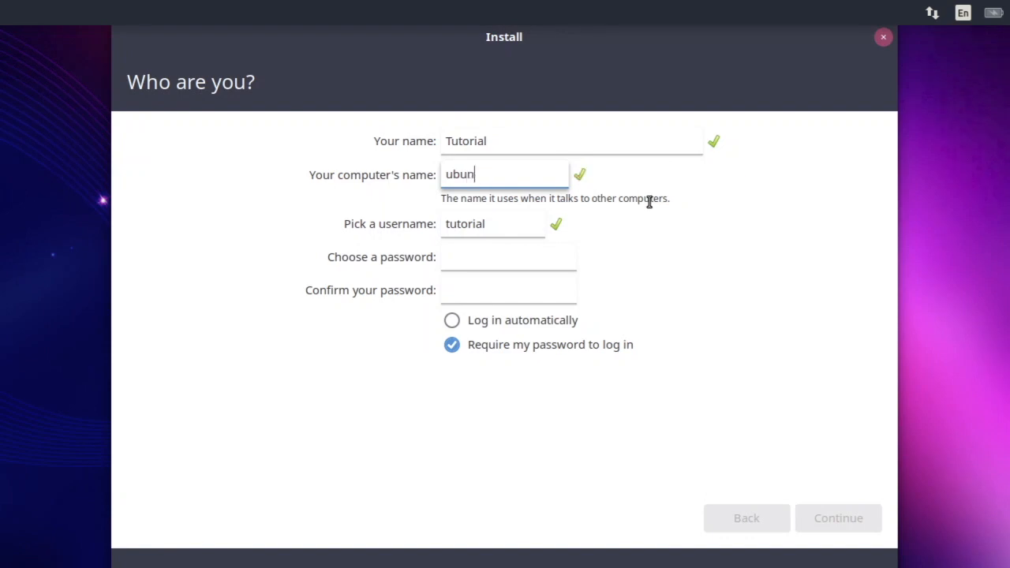
text(tu-pc)
Enter and confirm the account password, keep the password required at login, and continue the installation
click(504, 261)
text(*******)
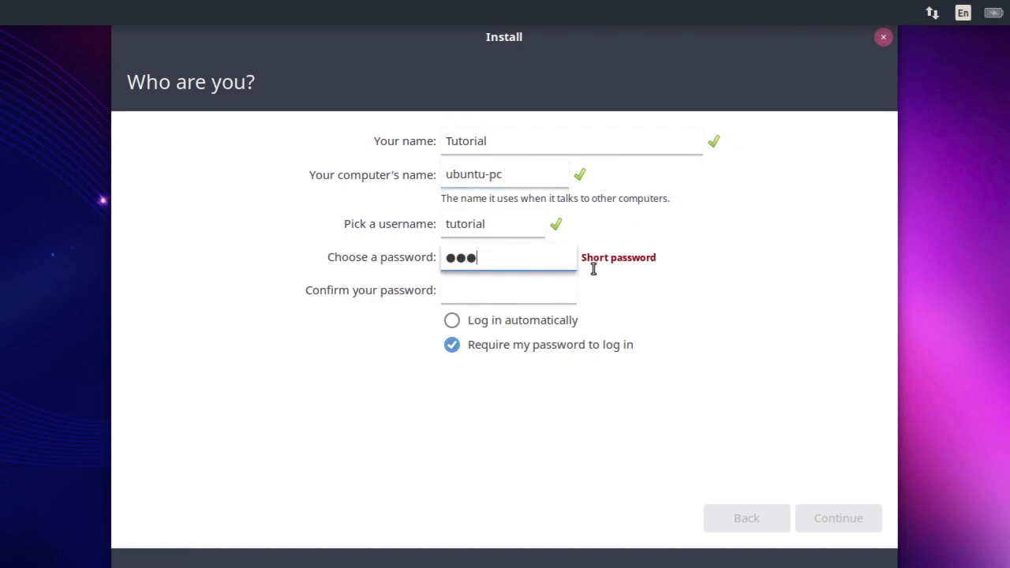
key(Tab)
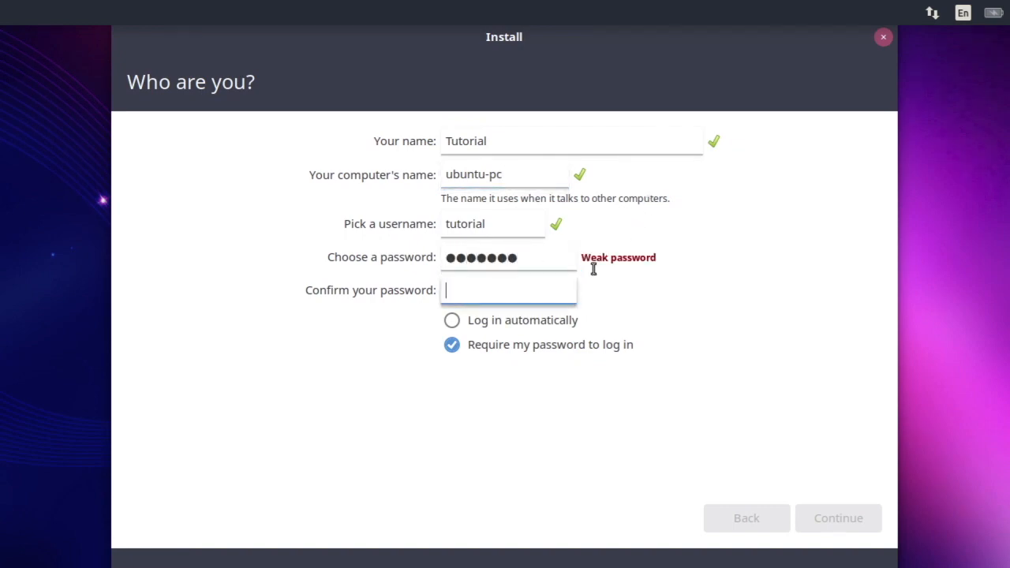
text(*******)
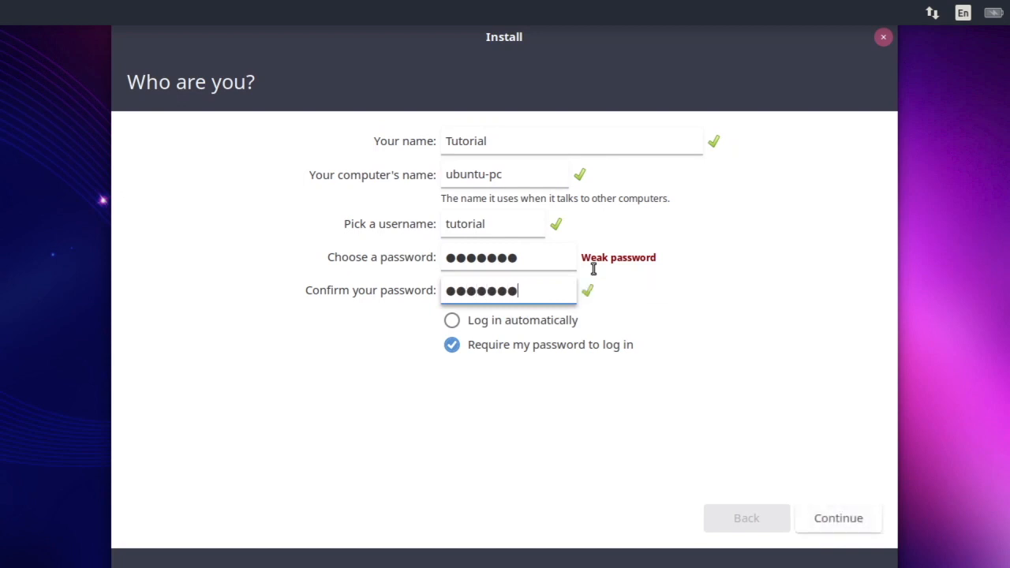
click(832, 522)
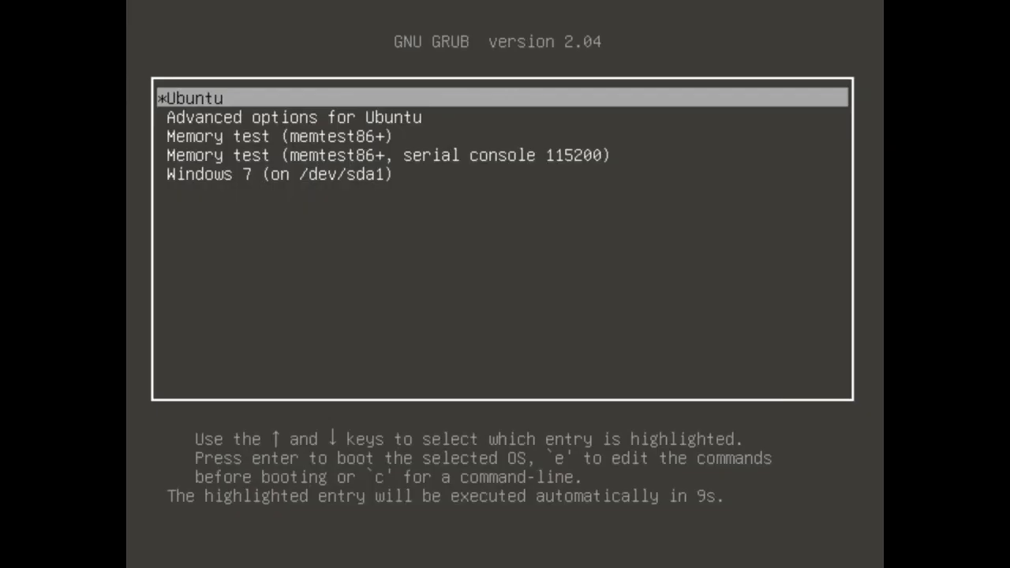
Boot the Ubuntu entry from the GRUB boot menu
key(Down)
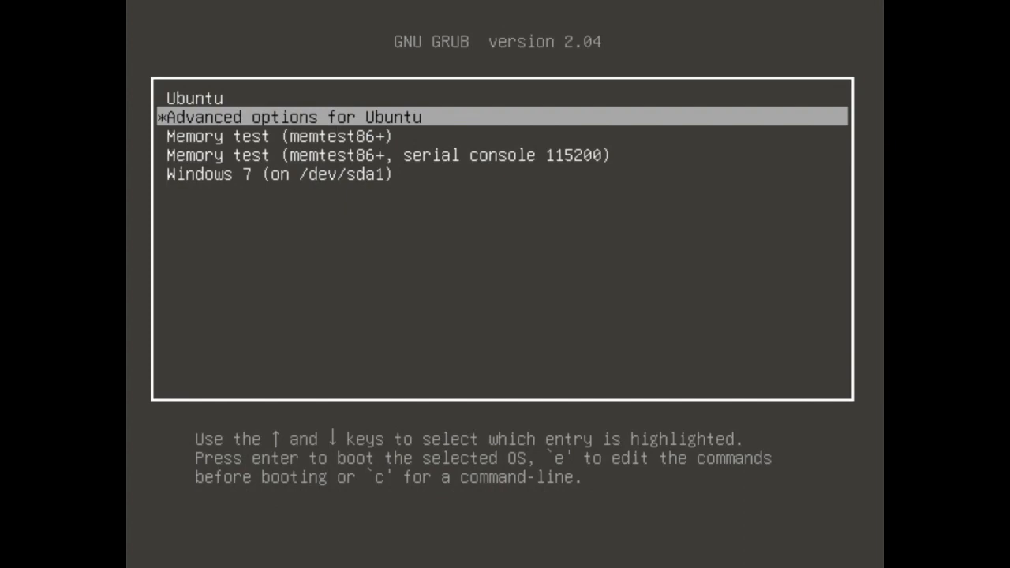
key(Up)
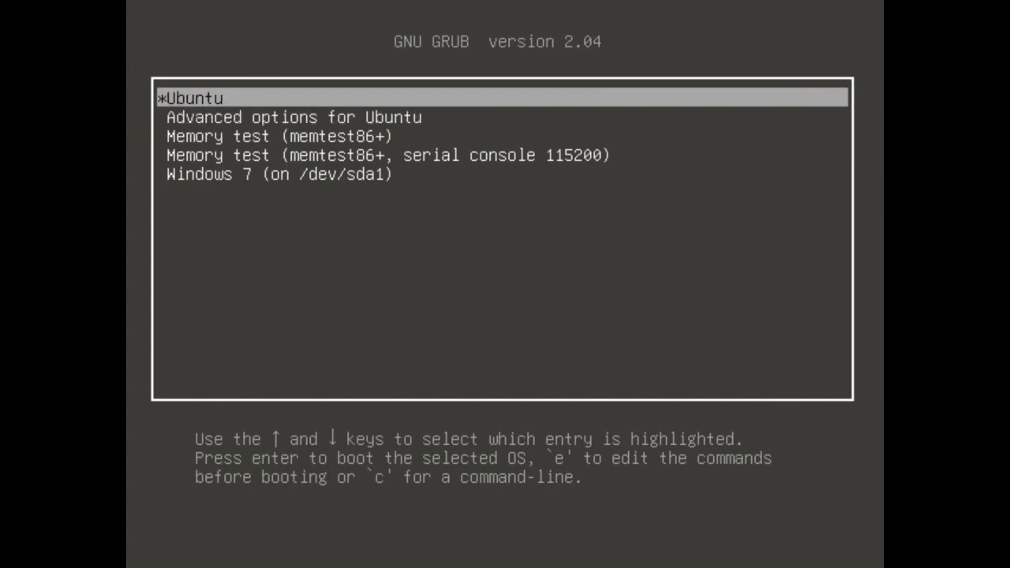
key(Return)
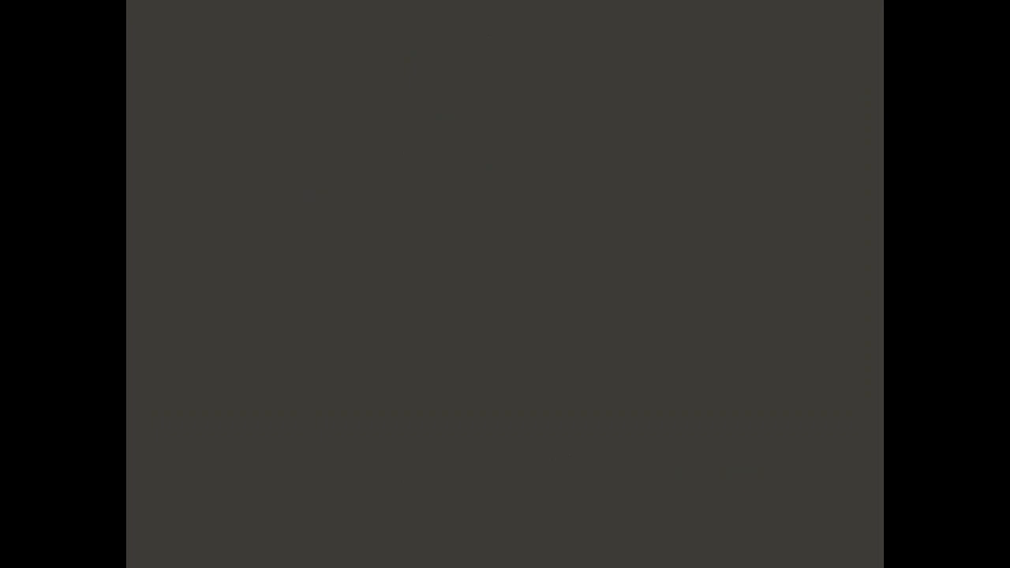